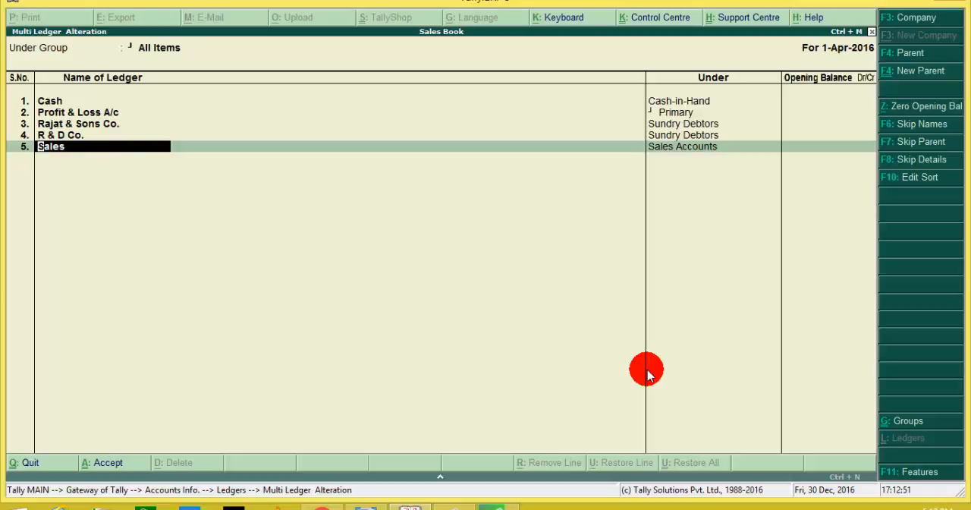
Step: Leave the multi-ledger alteration list and return to the Gateway of Tally
key("Escape")
key("y")
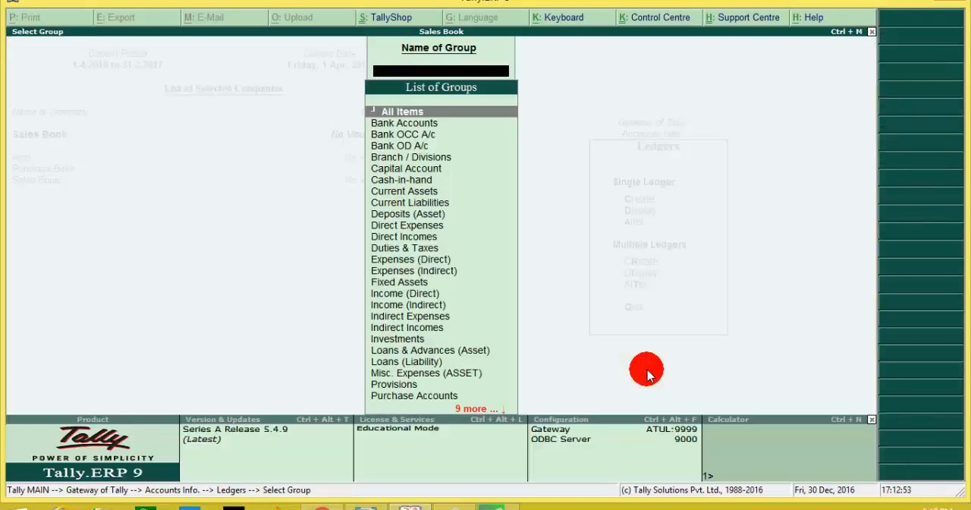
key("Escape")
key("Escape")
key("Escape")
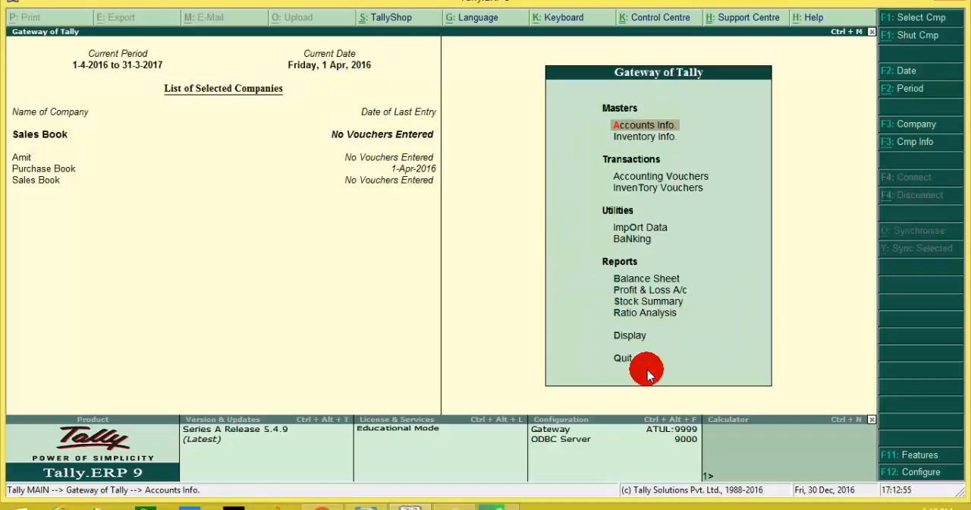
Step: Open accounting voucher creation and switch the voucher type to Sales
key("Down")
key("Down")
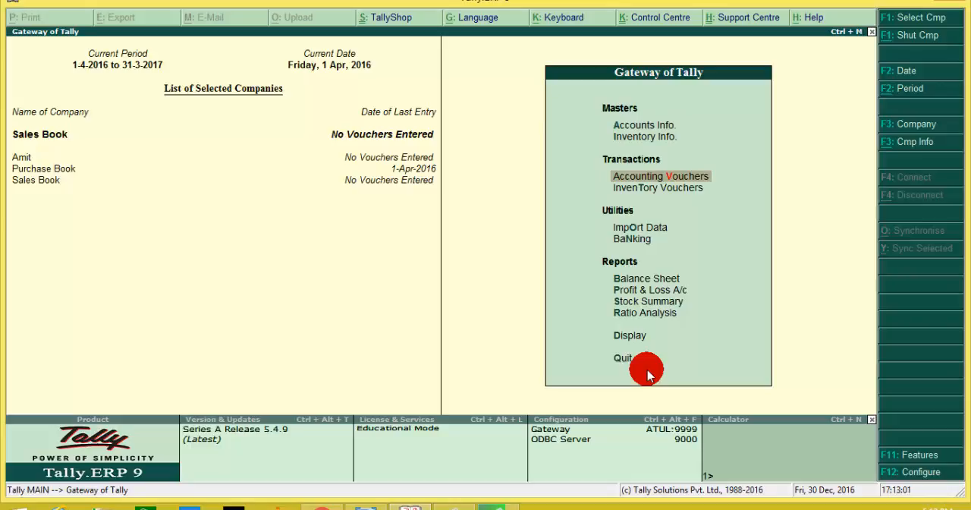
key("Down")
key("Up")
key("Return")
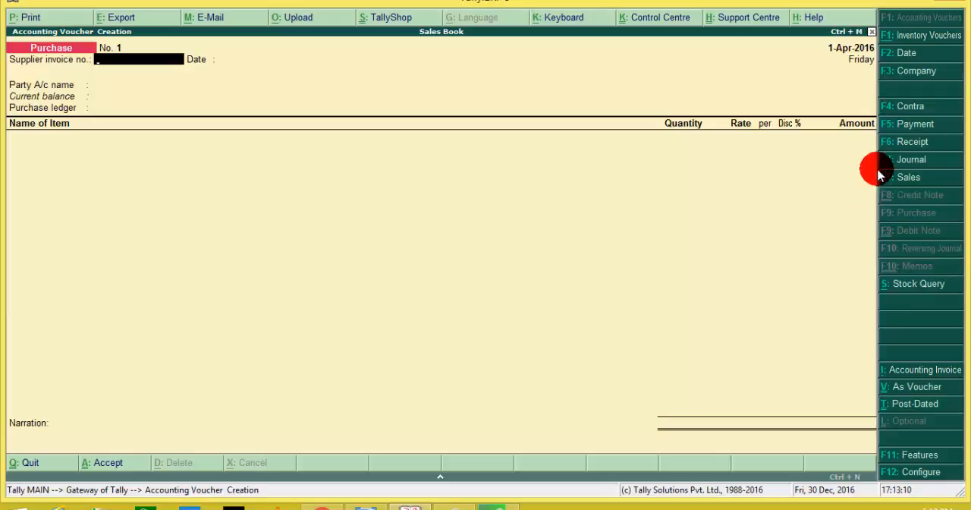
left_click(922, 180)
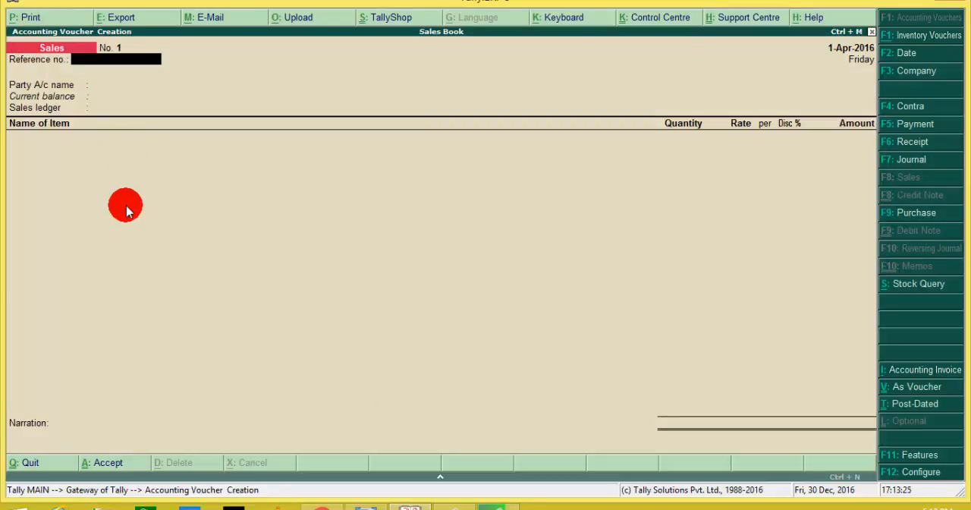
Step: Set the sales voucher's party account to Rajat & Sons Co. with default party details, and choose Sales as the sales ledger
key("Return")
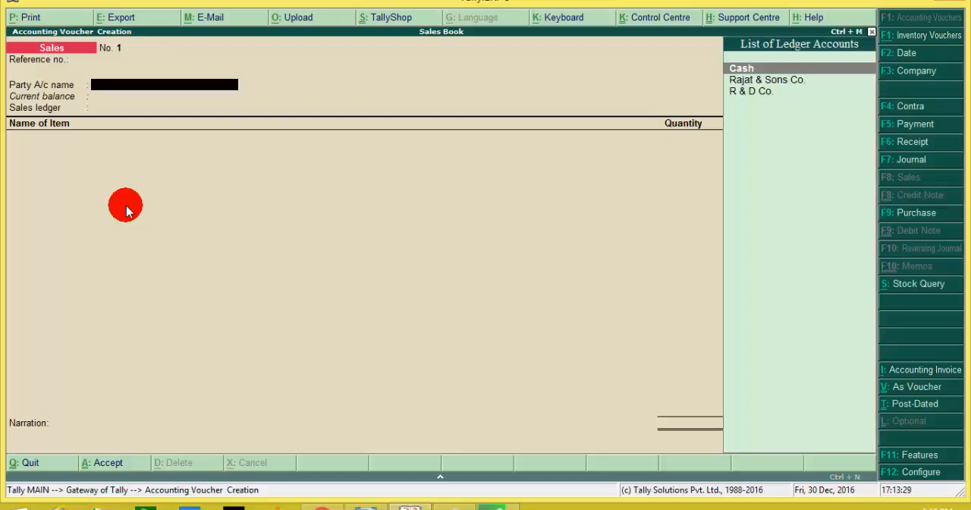
key("Down")
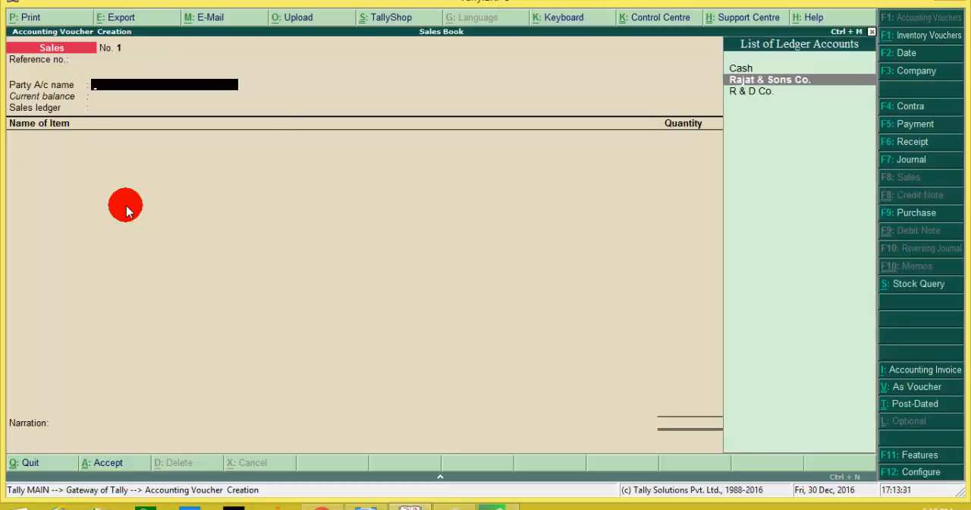
key("Return")
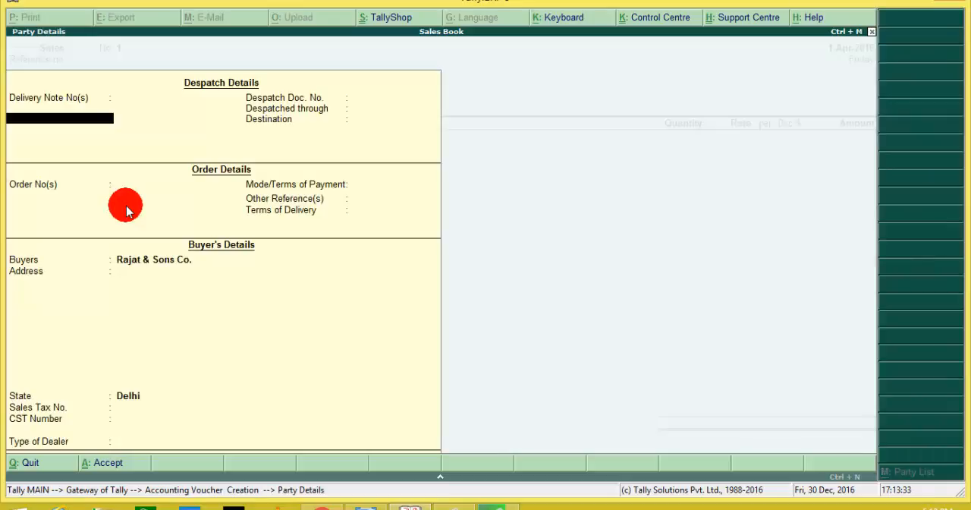
key("Return")
key("Return")
key("Return")
key("Return")
key("Return")
key("Return")
key("Return")
key("Return")
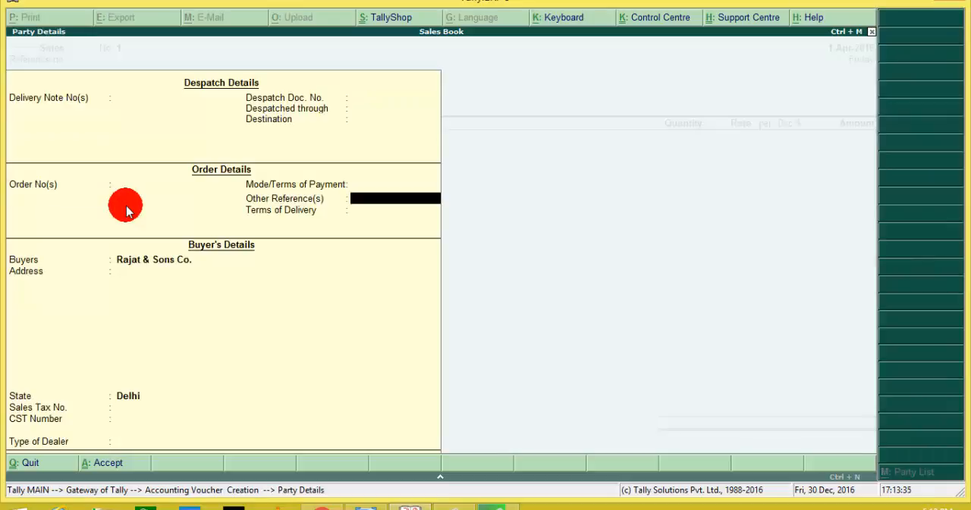
key("Return")
key("Return")
key("Return")
key("Return")
key("Return")
key("Return")
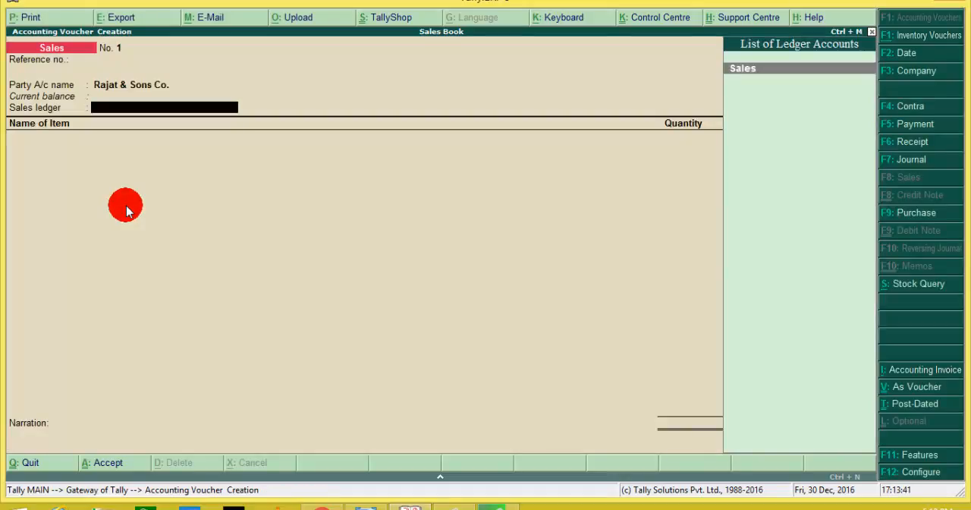
key("Return")
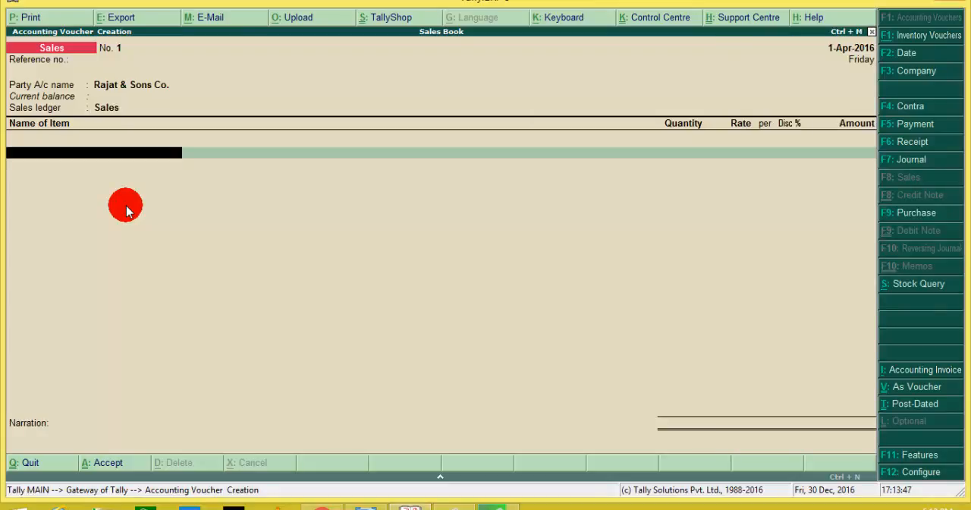
Step: Enter Basmati Rice as the voucher item with a quantity of 50 kg, a rate of 60 per kg and a 5% discount
type("B")
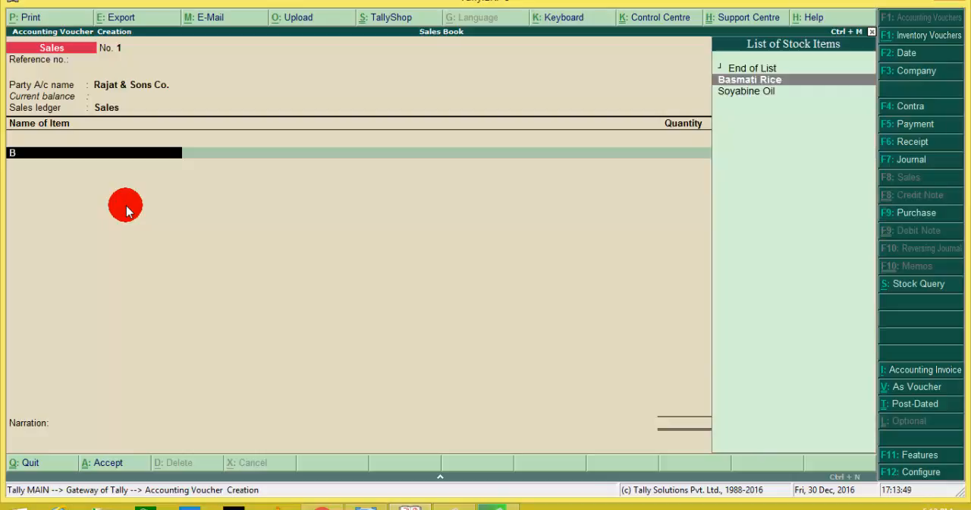
key("Return")
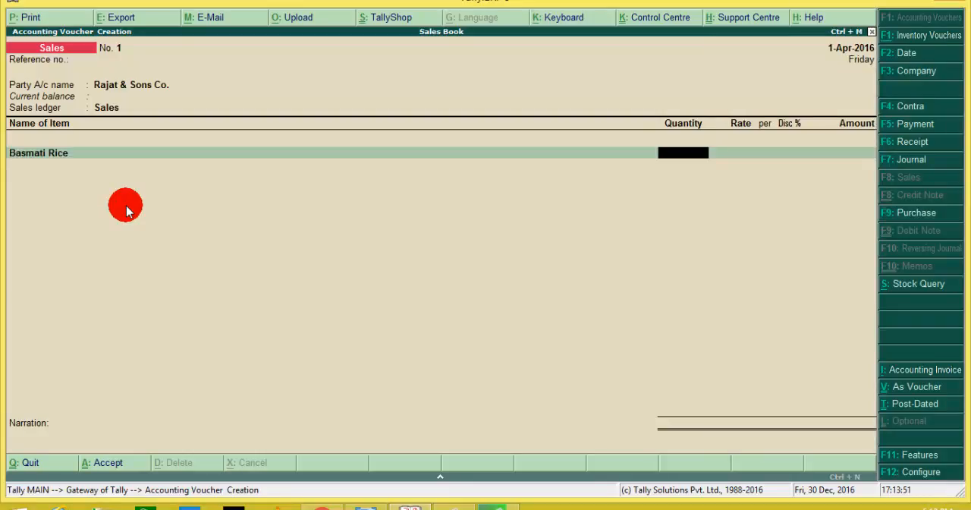
type("50")
key("Return")
key("Return")
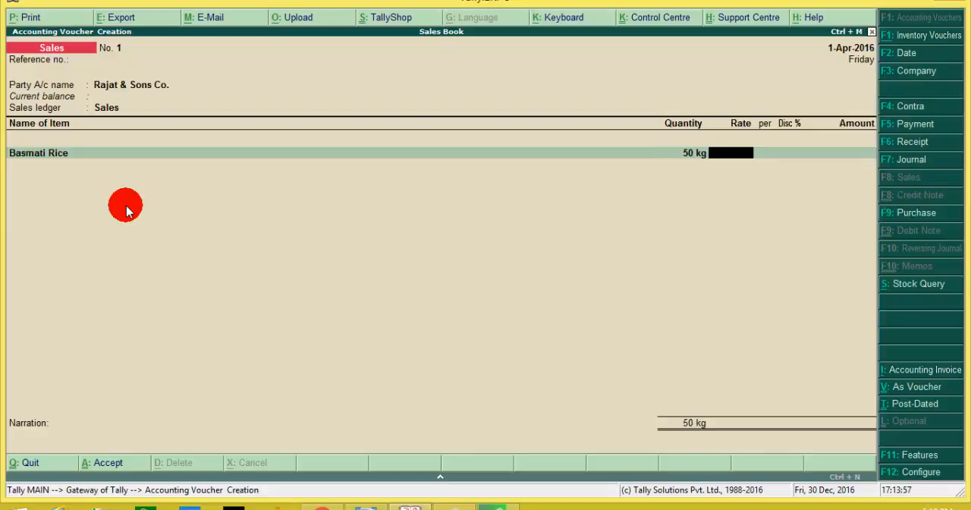
type("60")
key("Return")
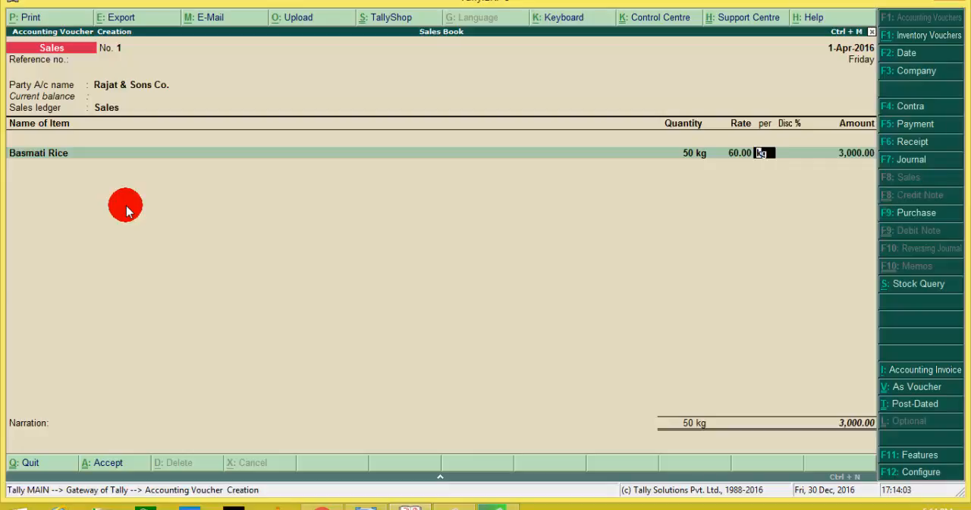
key("Return")
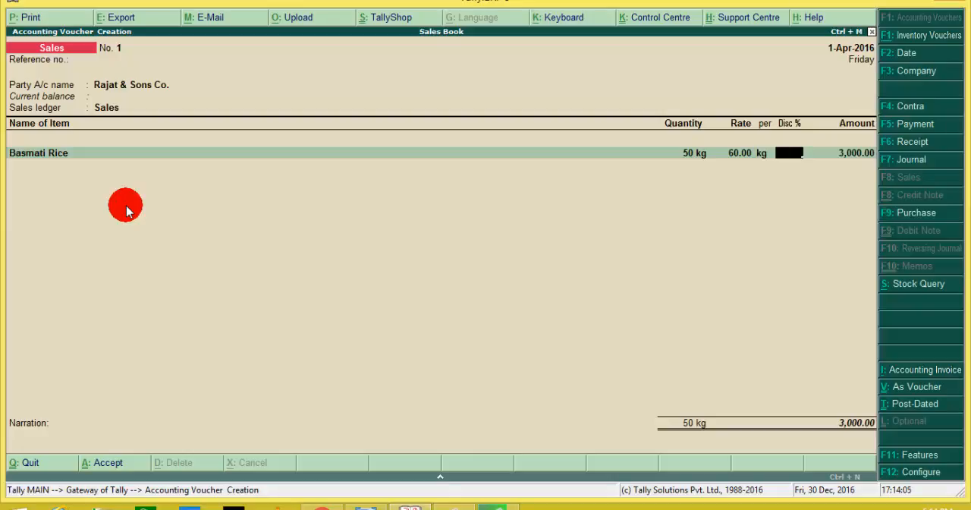
type("5")
key("Return")
key("Return")
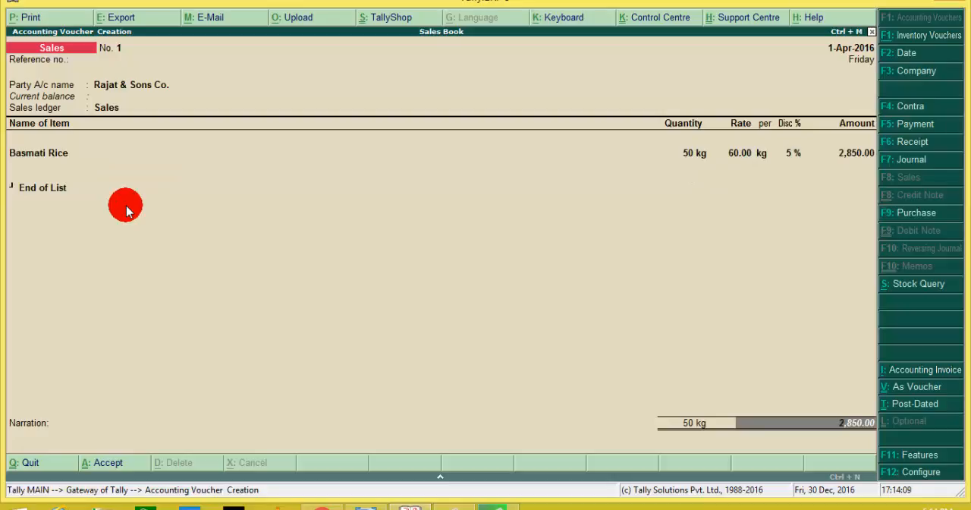
Step: Save the sales voucher without additional items or narration, and leave the next voucher's reference number blank
key("Return")
key("Return")
key("Return")
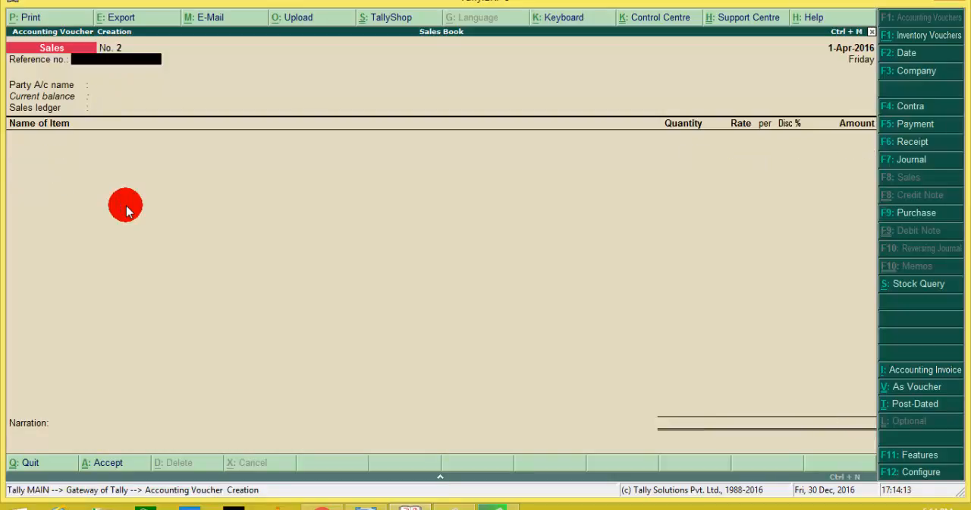
key("Return")
key("Return")
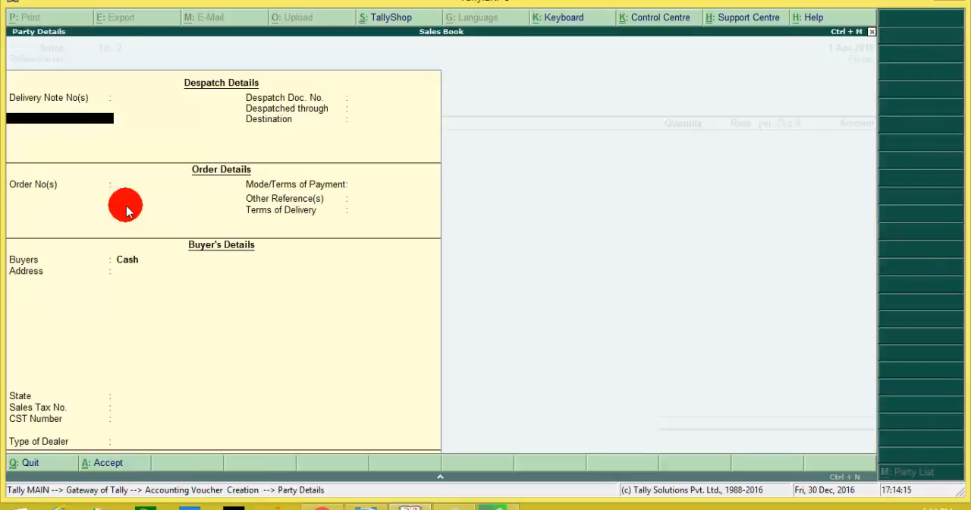
key("Return")
key("Return")
key("BackSpace")
key("BackSpace")
key("BackSpace")
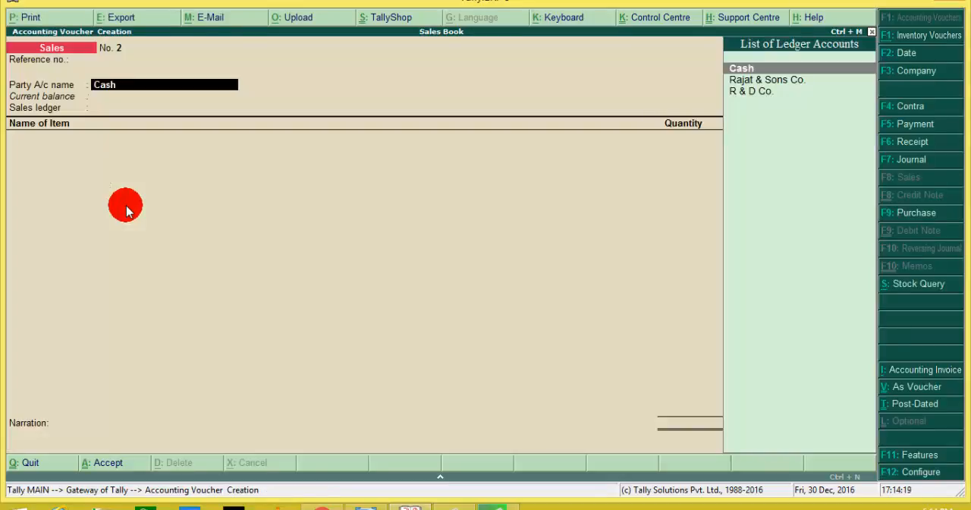
Step: Set the second sales voucher's party account to R & D Co. with default party details, and choose Sales as the sales ledger
key("Down")
key("Down")
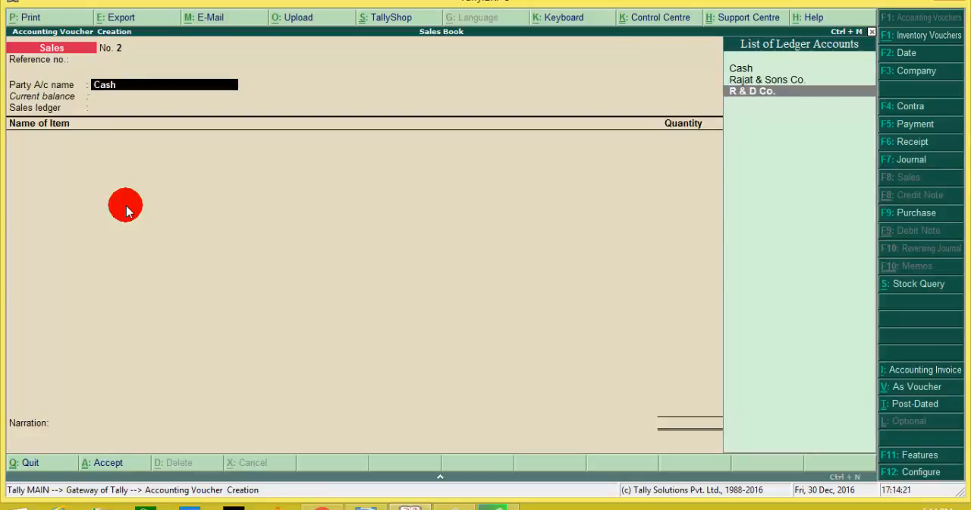
key("Return")
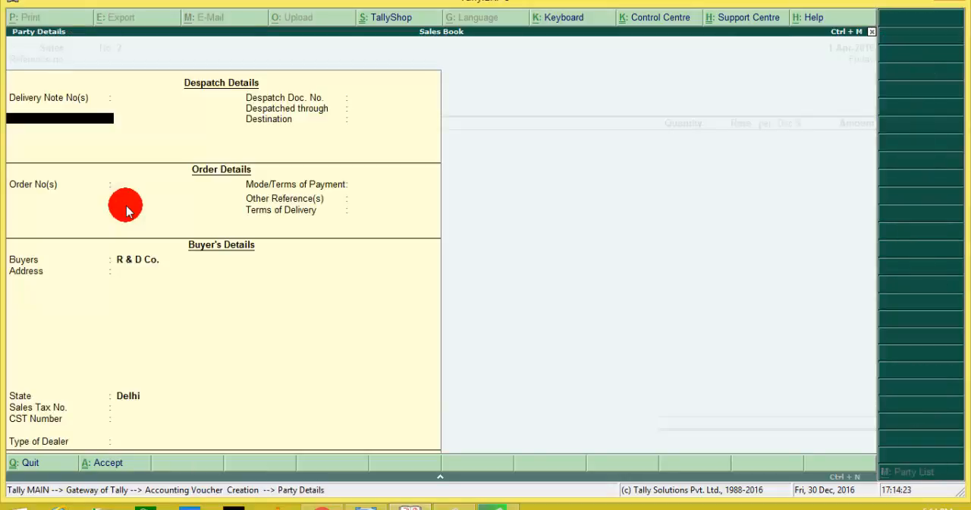
key("Return")
key("Return")
key("Return")
key("Return")
key("Return")
key("Return")
key("Return")
key("Return")
key("Return")
key("Return")
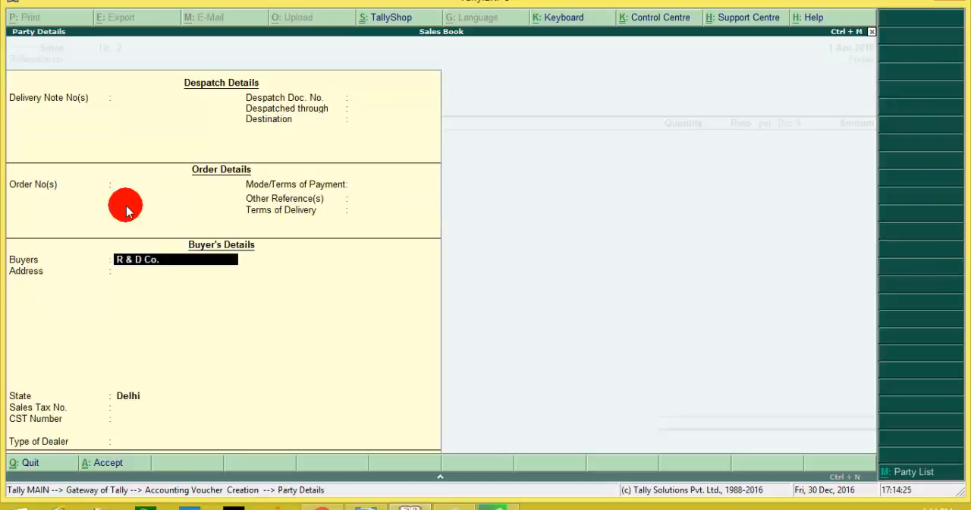
key("Return")
key("Return")
key("Return")
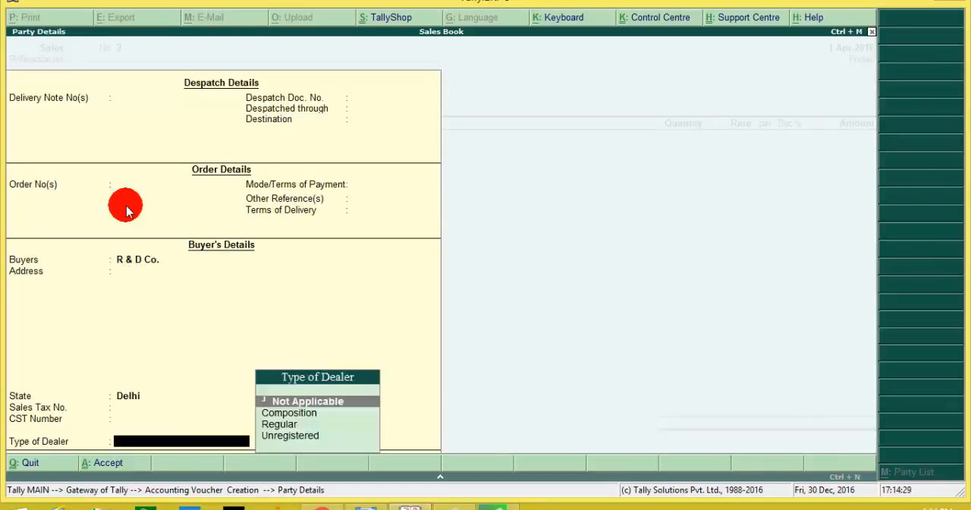
key("Return")
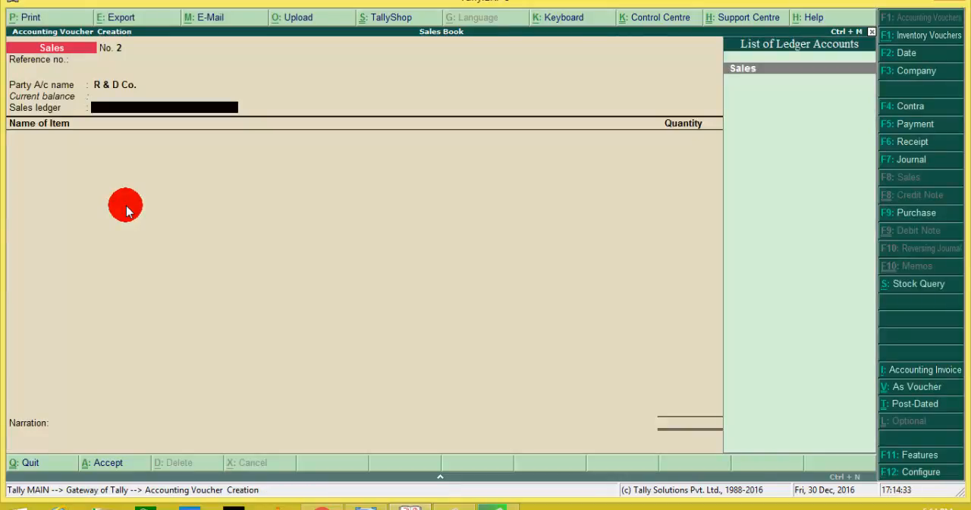
key("Return")
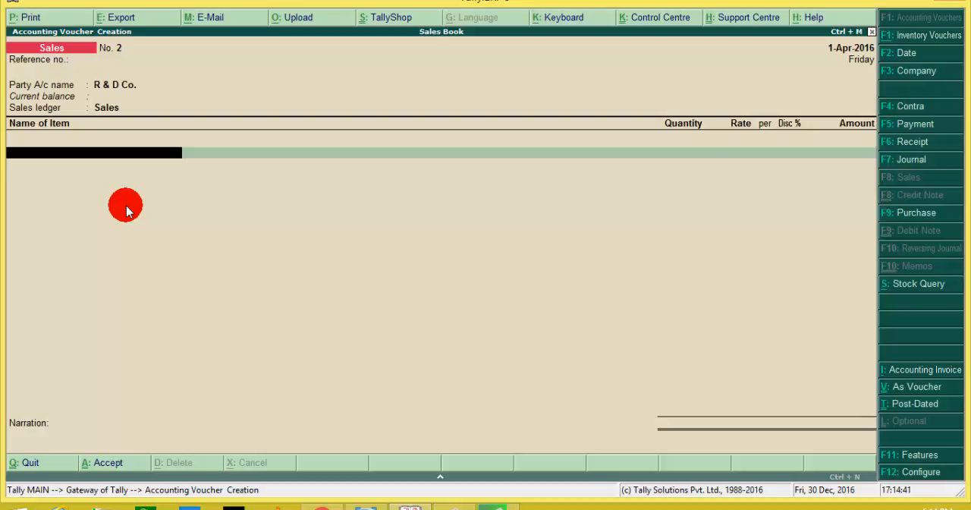
Step: Enter Soyabine Oil as the first item with a quantity of 100 ltr. and a rate of 110 per ltr., without a discount
type("B")
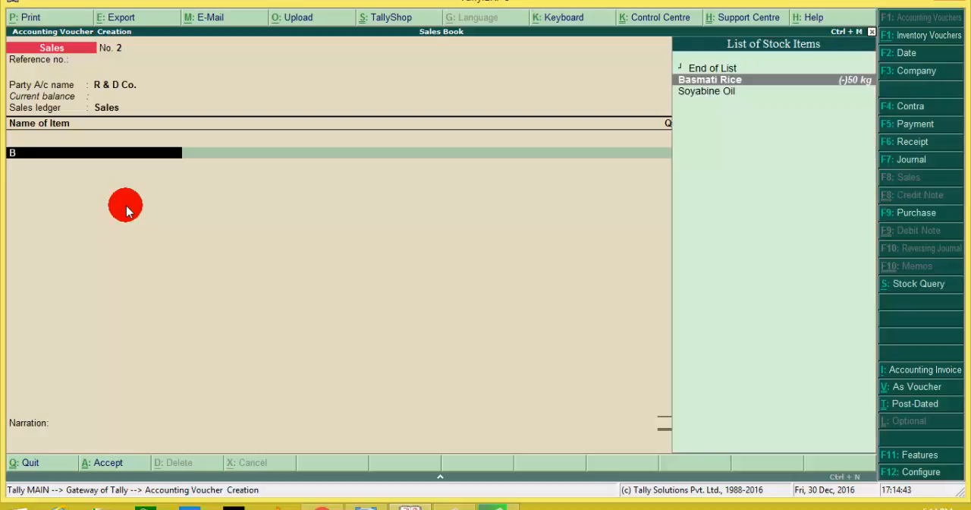
key("Down")
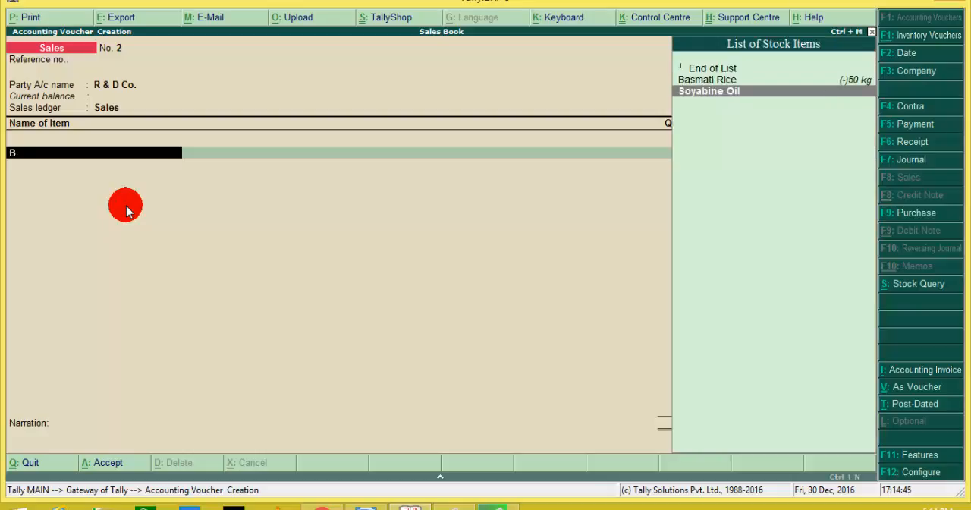
key("Return")
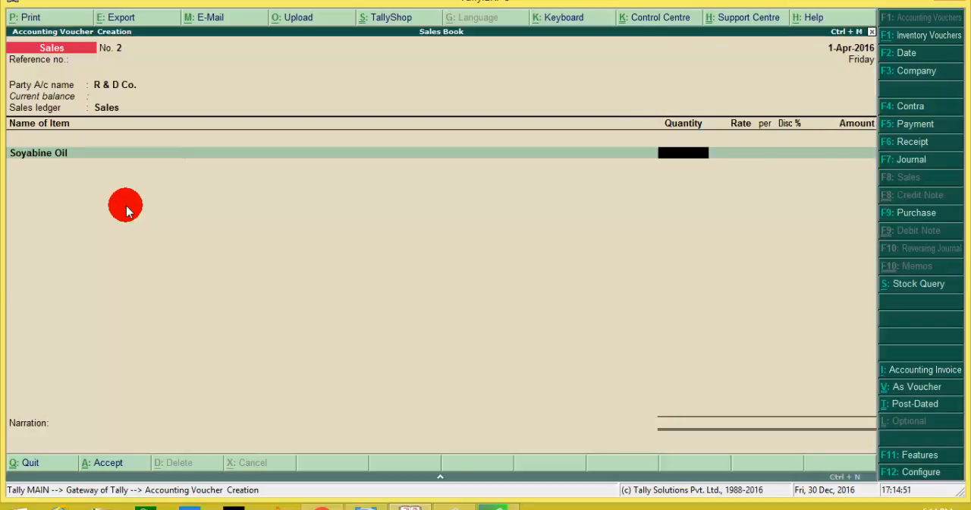
type("100")
key("Return")
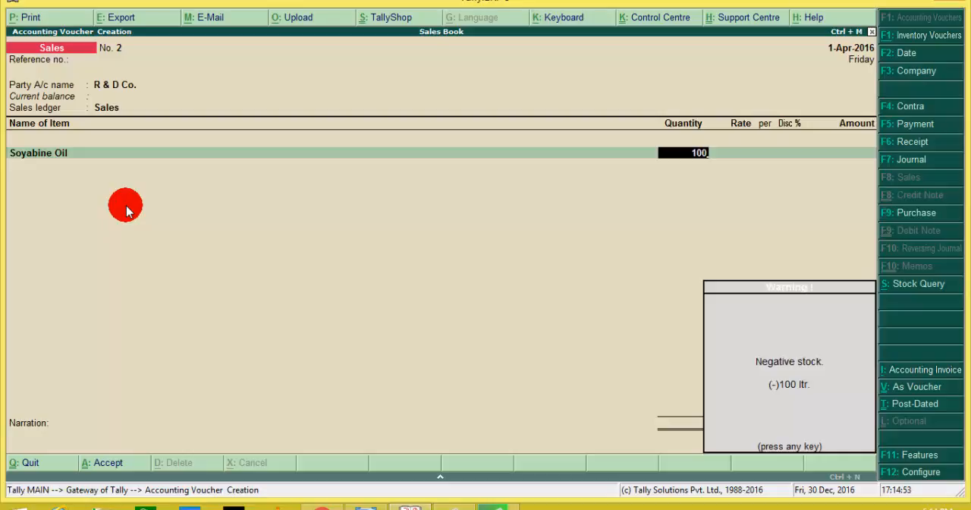
key("Return")
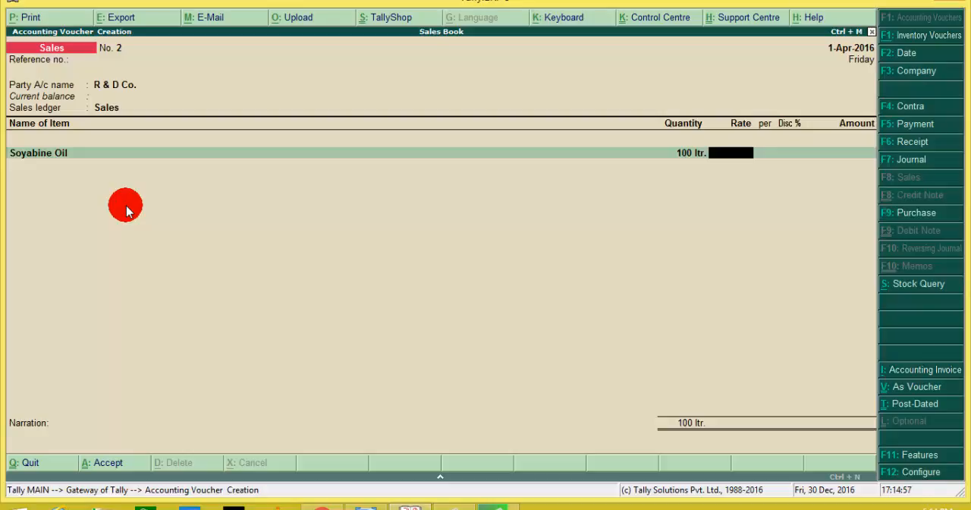
type("110")
key("Return")
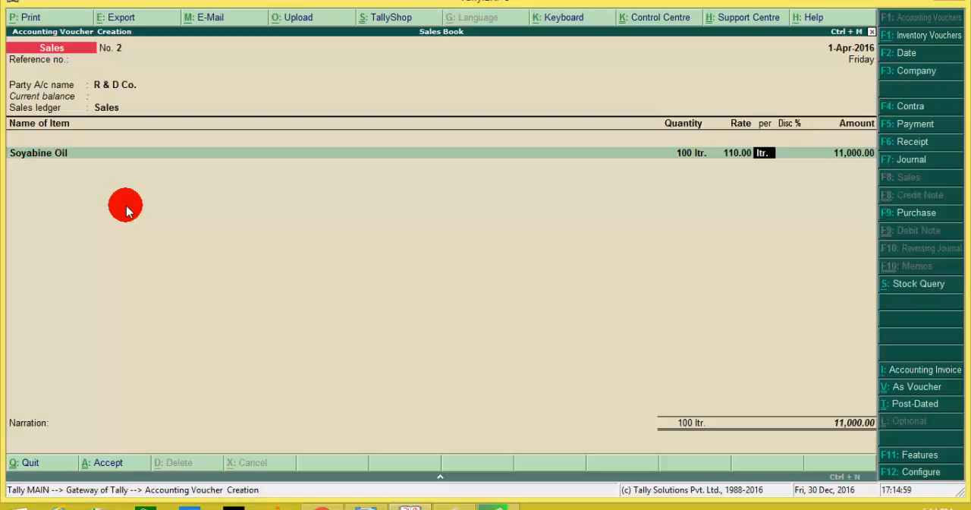
key("Return")
key("Return")
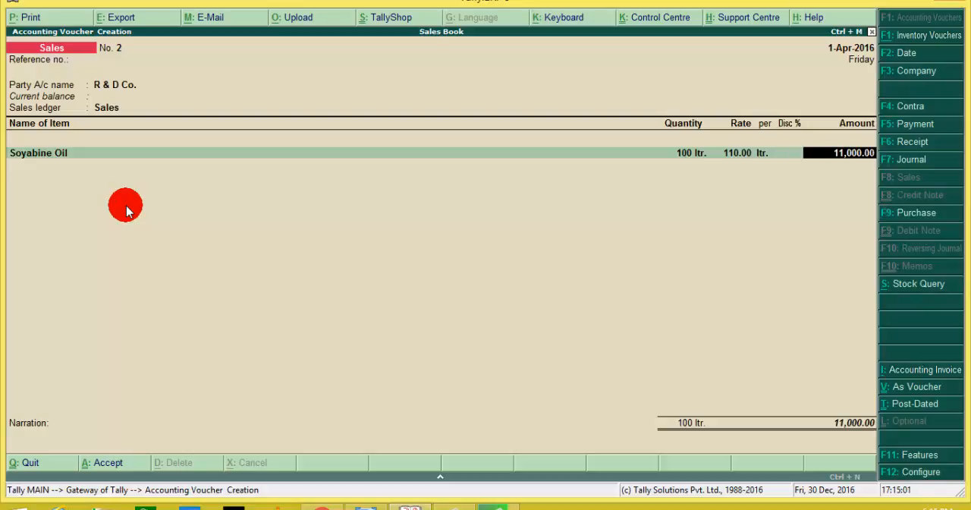
key("Return")
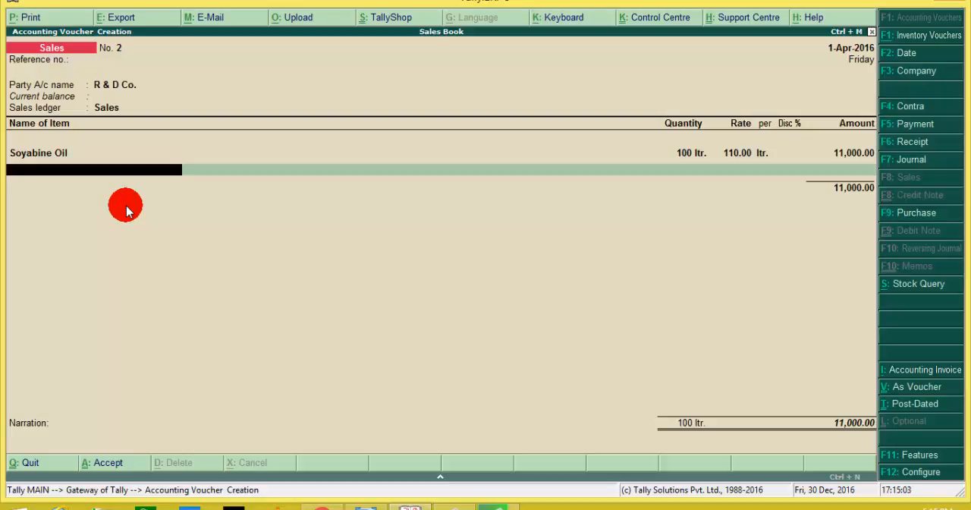
Step: Enter Basmati Rice as the second item with a quantity of 500 kg and a rate of 65 per kg, without a discount
type("B")
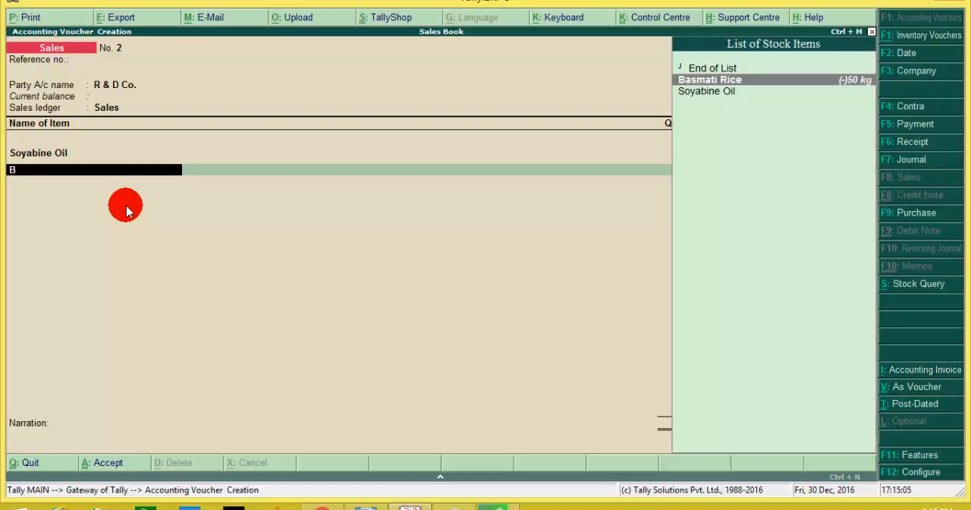
key("Down")
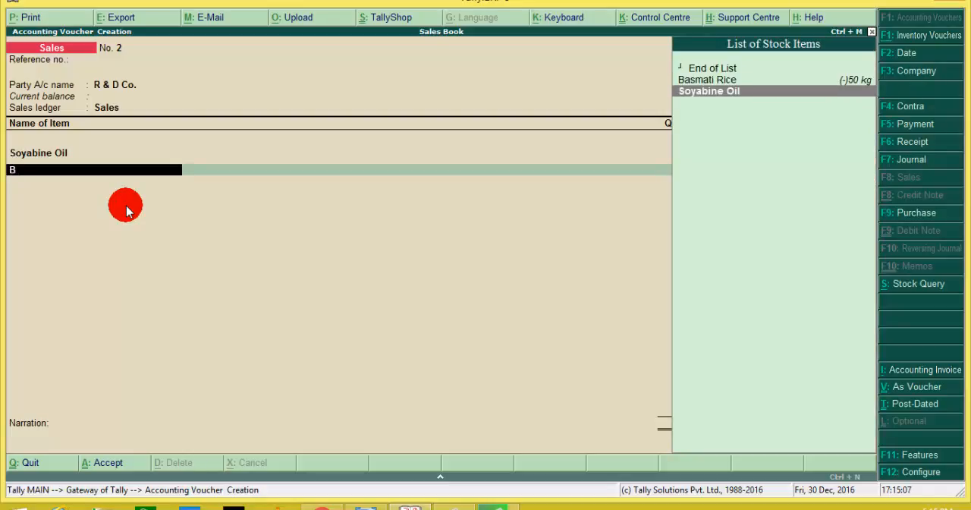
key("Up")
key("Return")
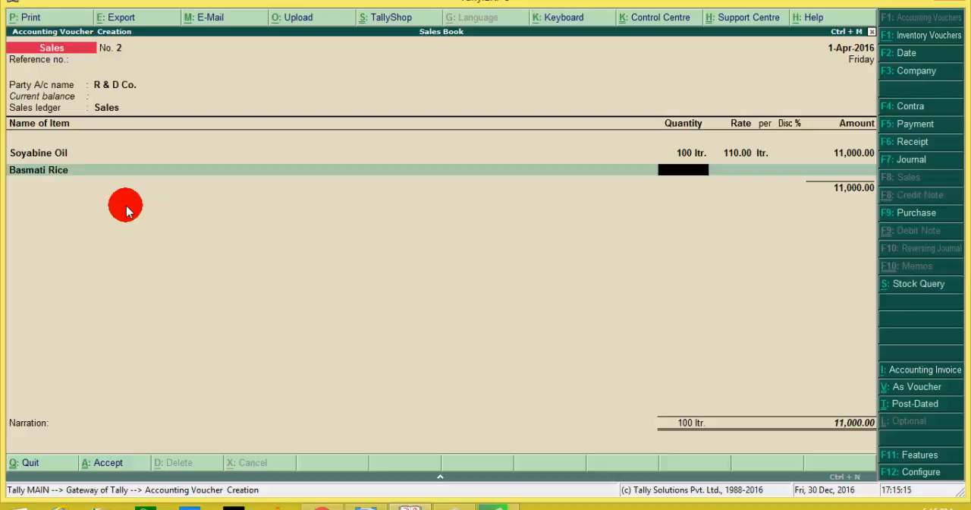
type("500")
key("Return")
key("Return")
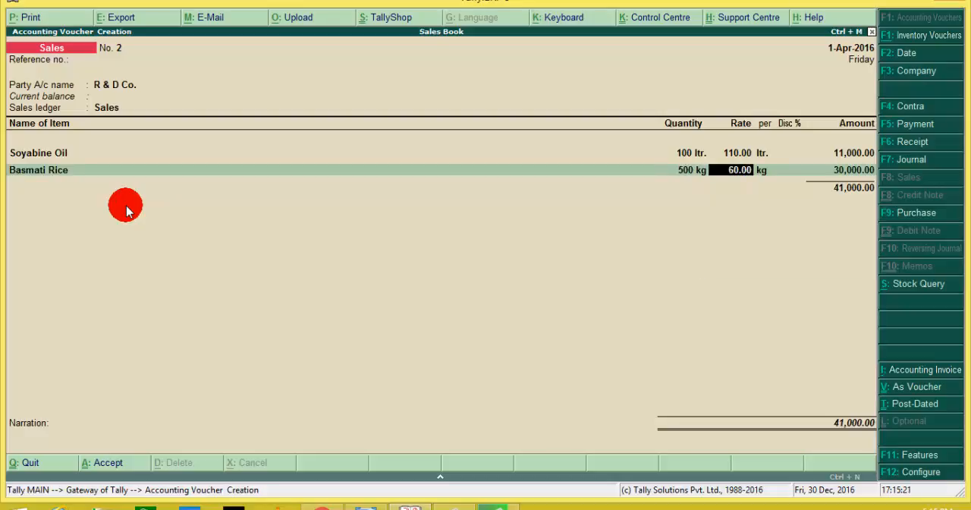
type("65")
key("Return")
key("Return")
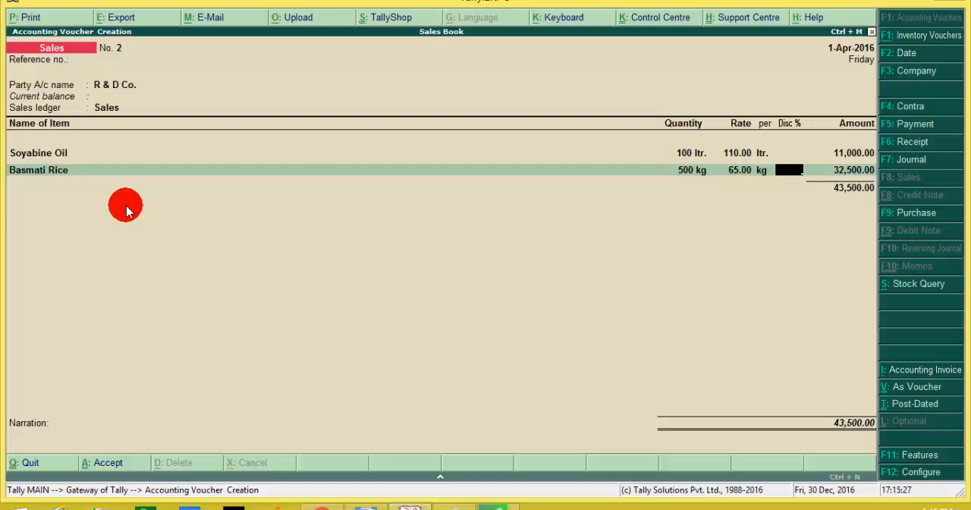
key("Return")
key("Return")
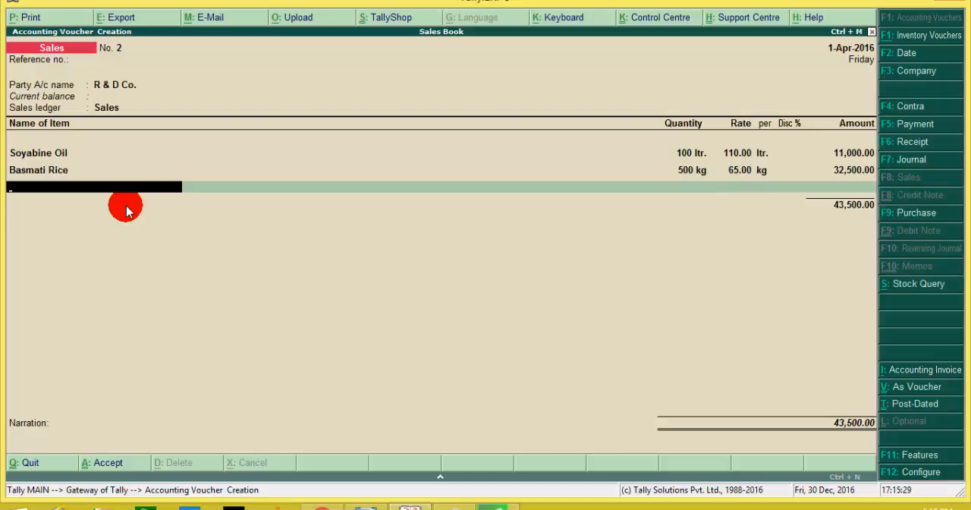
Step: End the item list and save the R & D Co. sales voucher without a narration
key("Return")
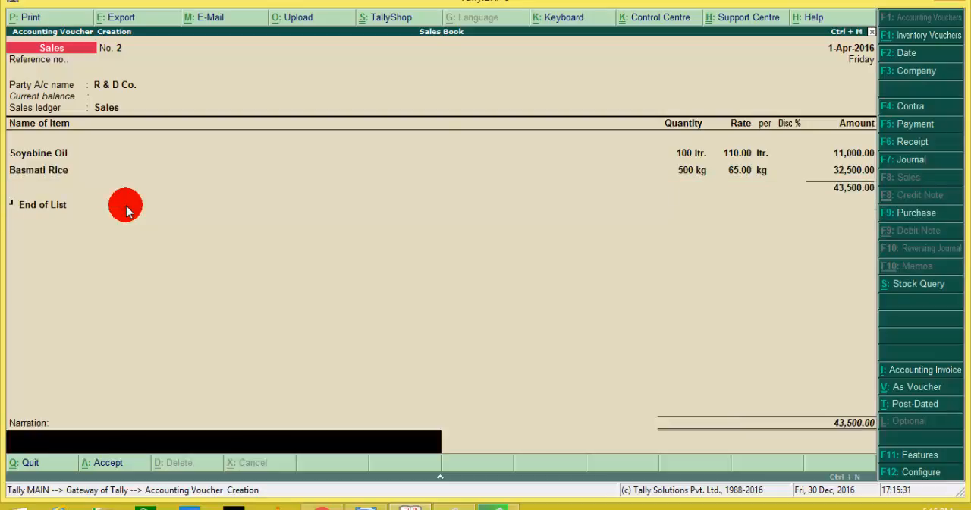
key("Return")
key("Return")
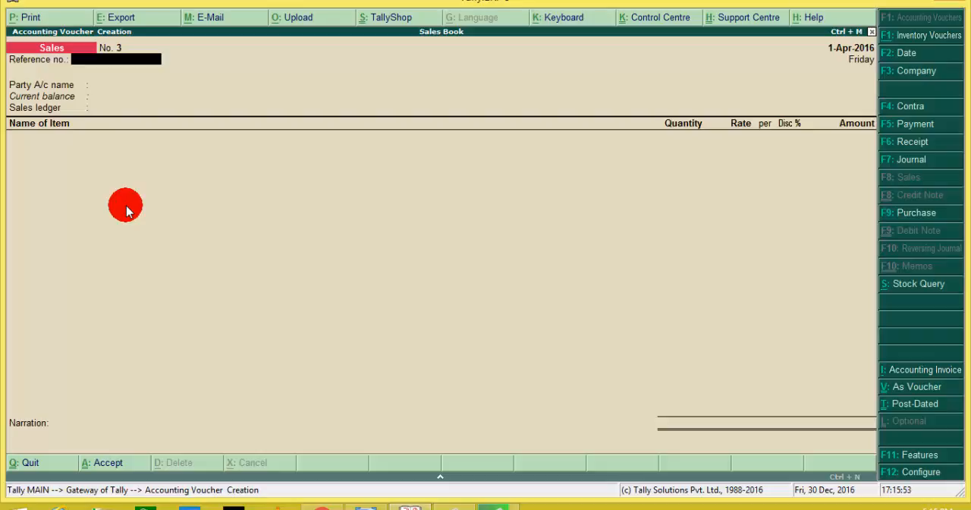
Step: Set the third sales voucher's party account to Cash with default party details and no reference number, and choose Sales as the sales ledger
key("Return")
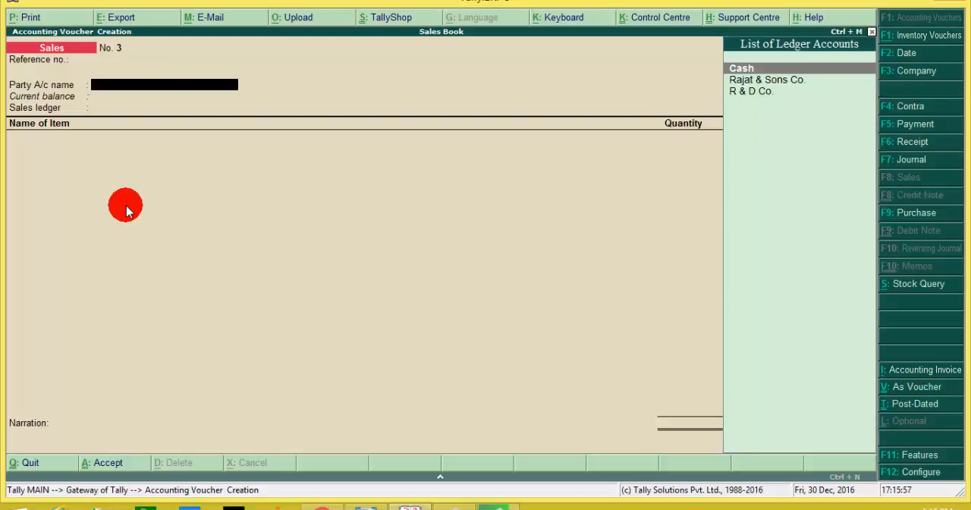
key("Return")
key("Return")
key("Return")
key("Return")
key("Return")
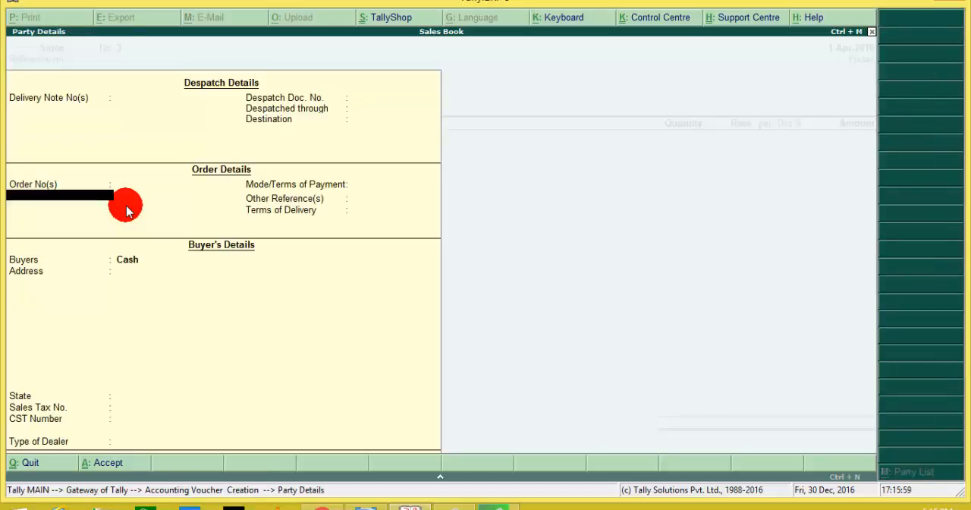
key("Return")
key("Return")
key("Return")
key("Return")
key("Return")
key("Return")
key("Return")
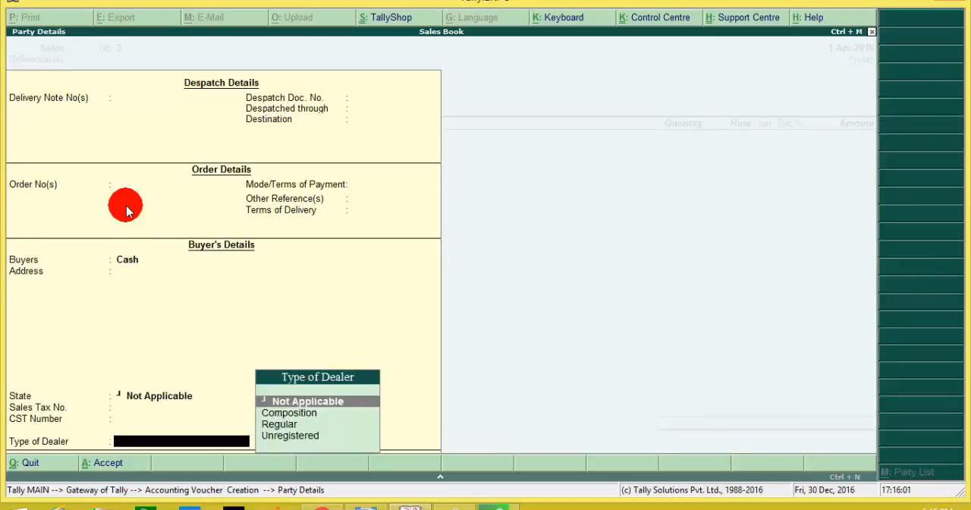
key("Return")
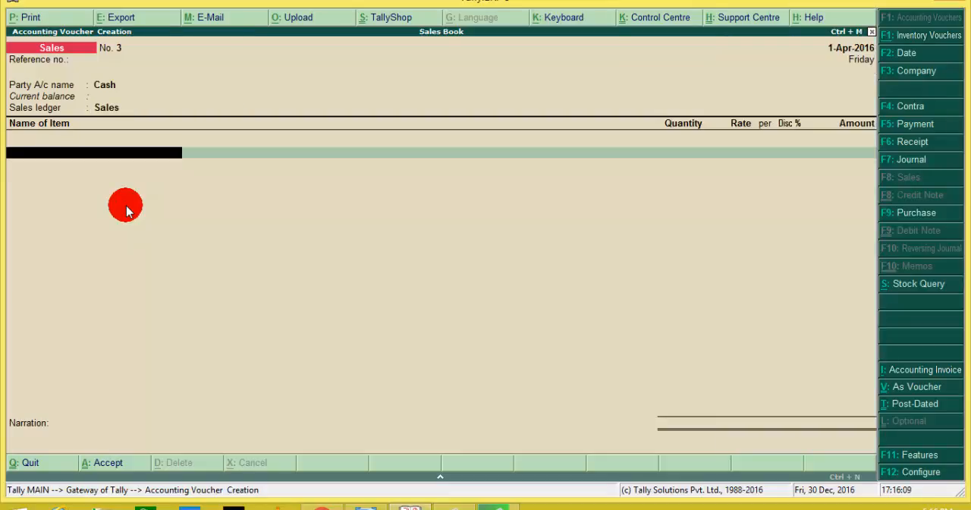
Step: Enter Basmati Rice as the cash sale's first item with a quantity of 100 kg at 65 per kg, without a discount
type("B")
key("Return")
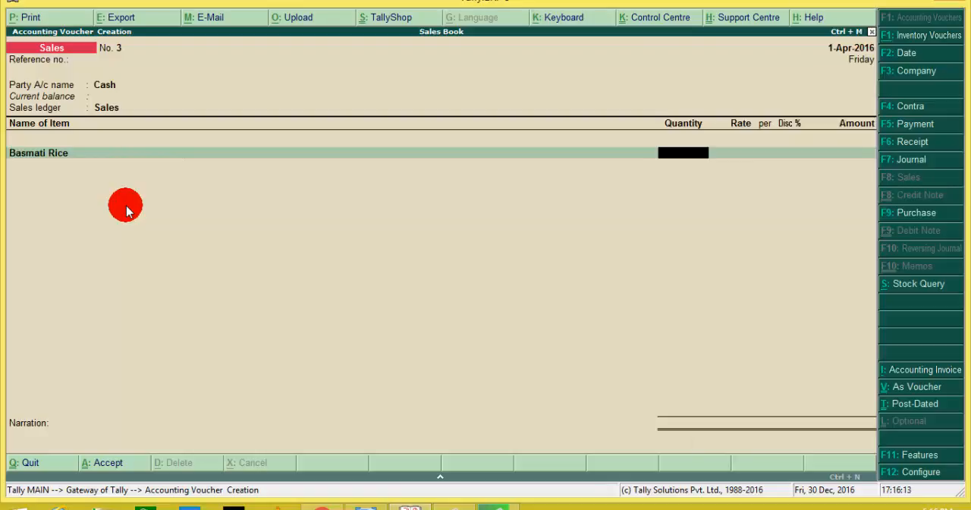
type("100")
key("Return")
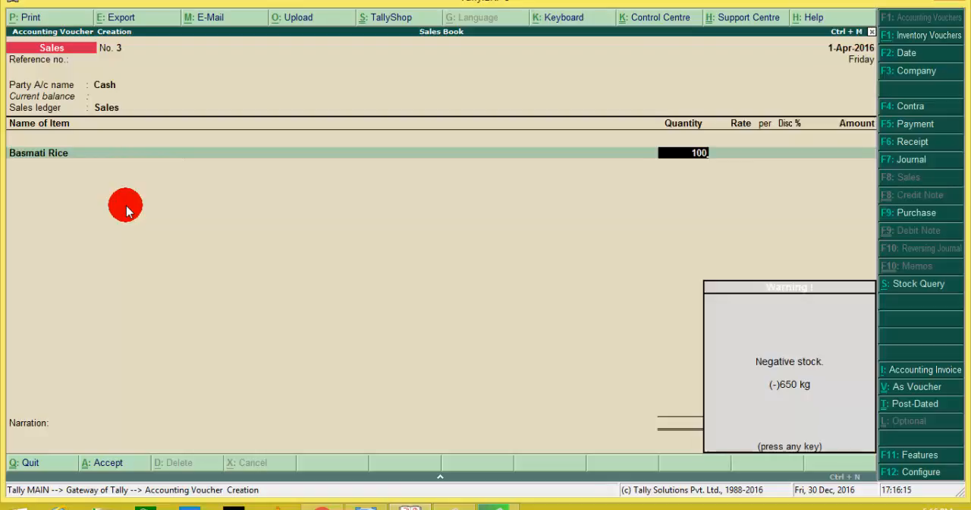
key("Return")
key("Return")
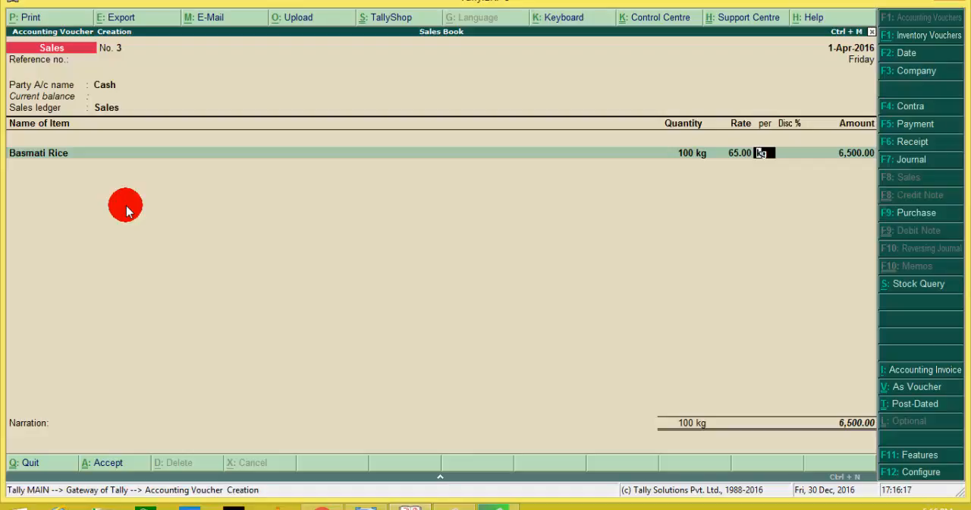
key("Return")
key("Return")
key("Return")
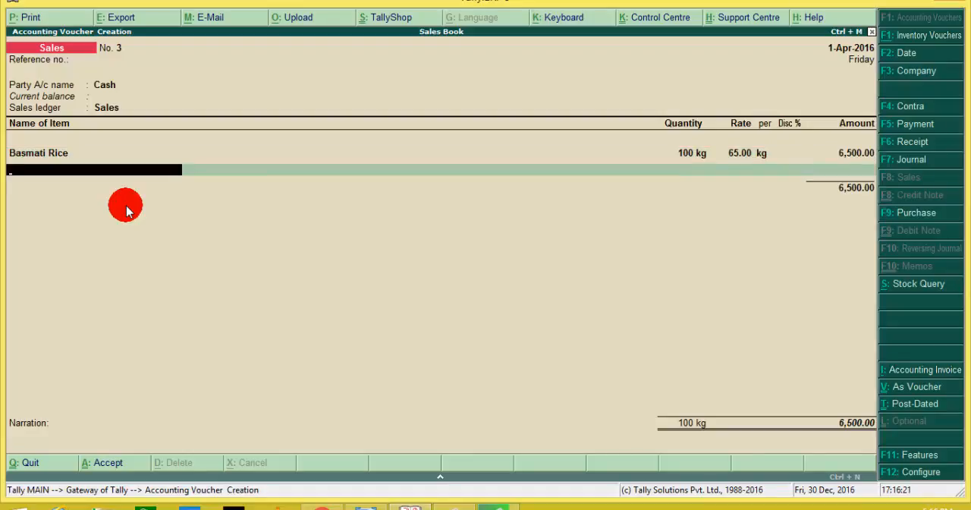
Step: Enter Soyabine Oil as the cash sale's second item with a quantity of 50 ltr. at 110 per ltr., without a discount
type("S")
key("Return")
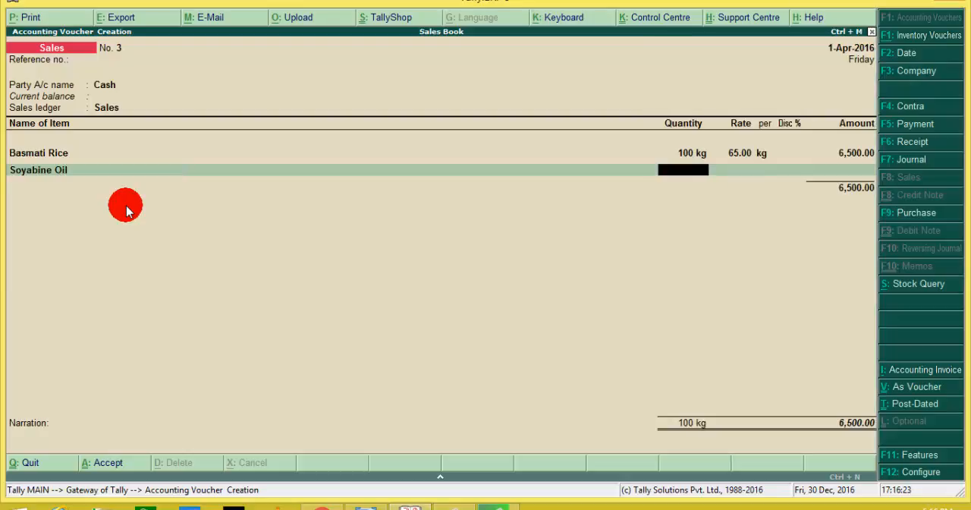
type("50")
key("Return")
key("Return")
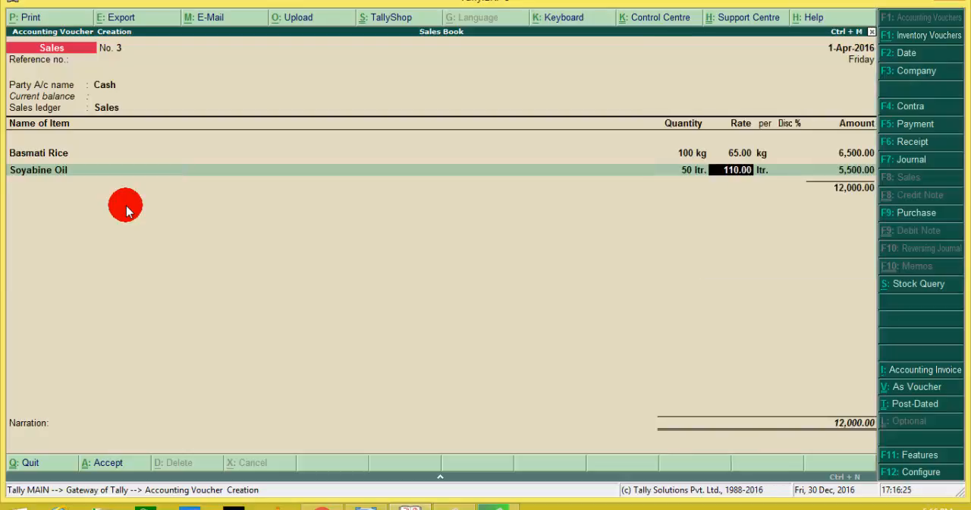
key("Return")
key("Return")
key("Return")
key("Return")
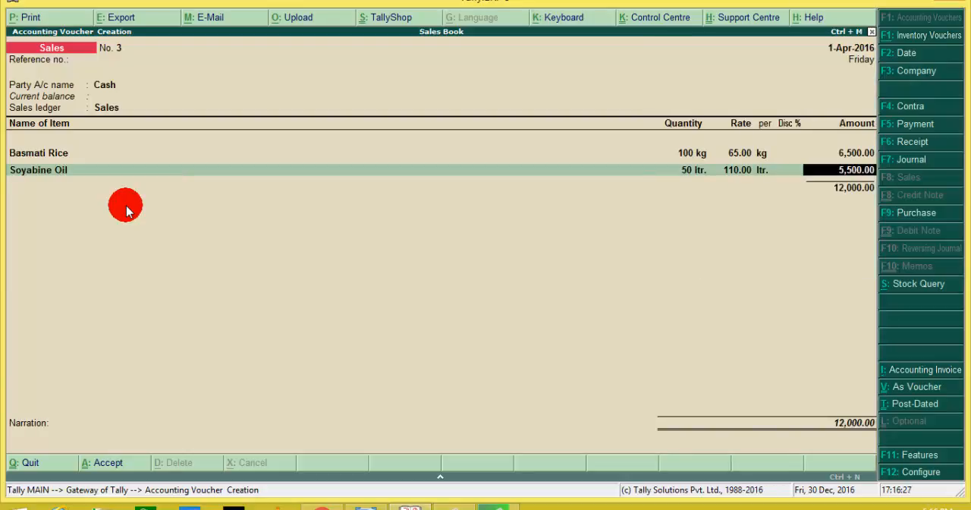
key("Return")
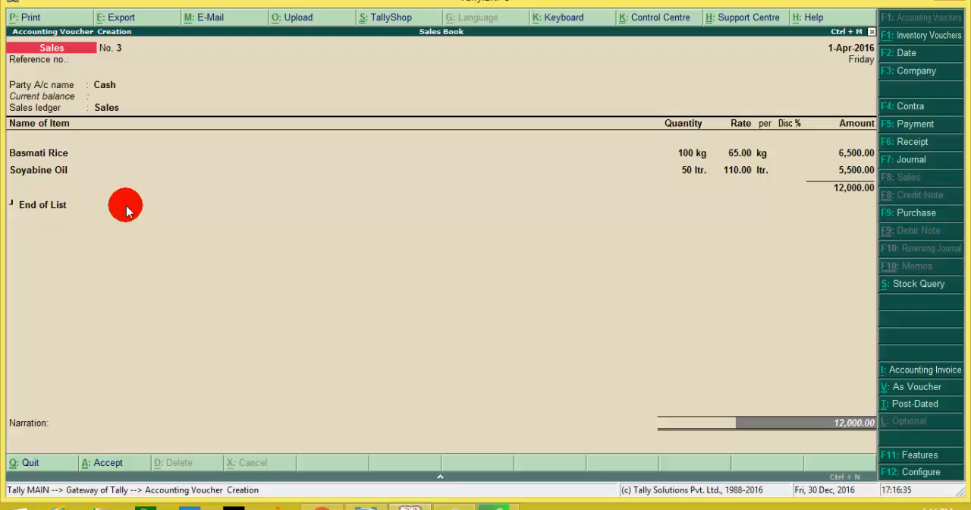
Step: Save the cash sales voucher without further items or a narration
key("Return")
key("Return")
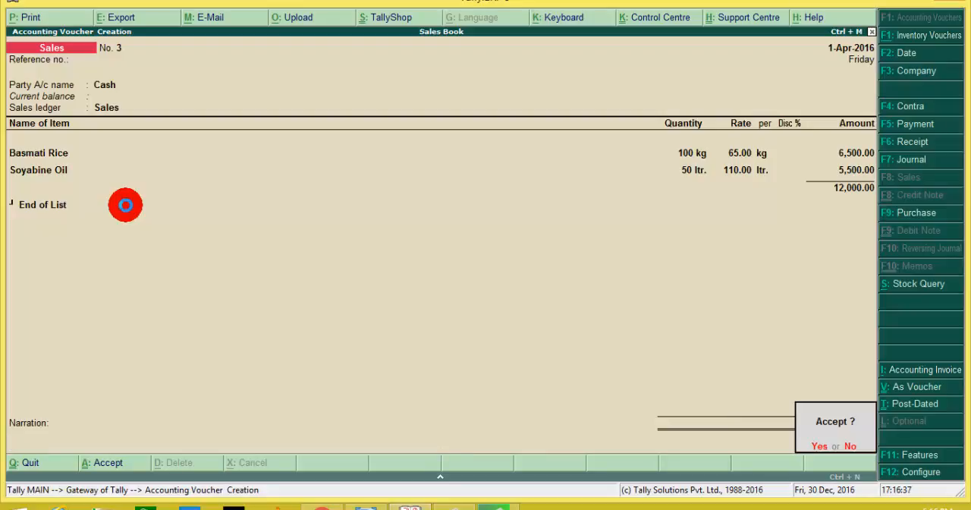
key("Return")
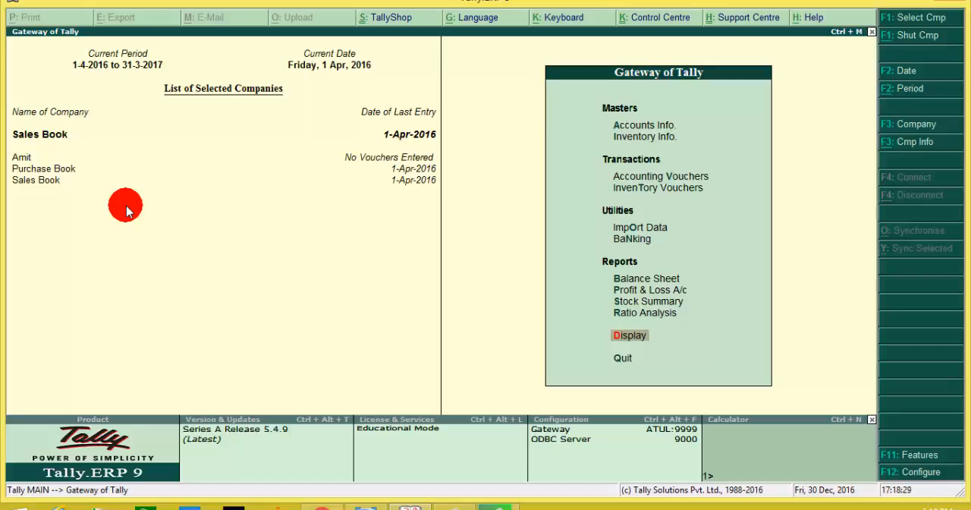
Step: View the Sales Book company's Balance Sheet, then close it
key("Up")
key("Up")
key("Up")
key("Up")
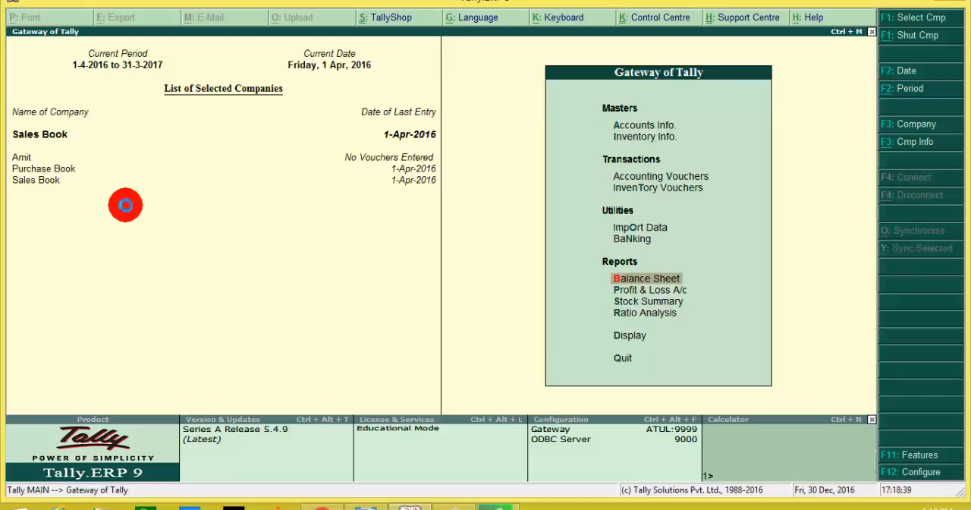
key("Return")
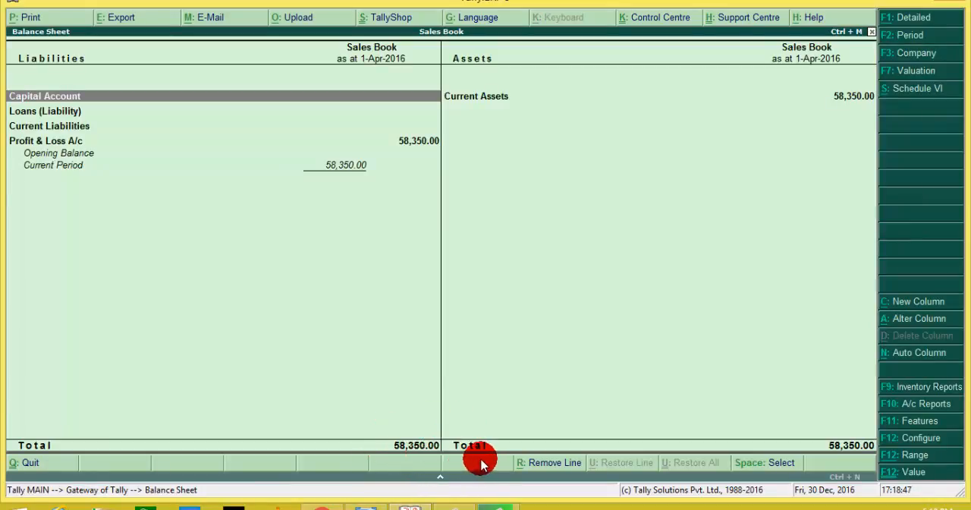
key("Escape")
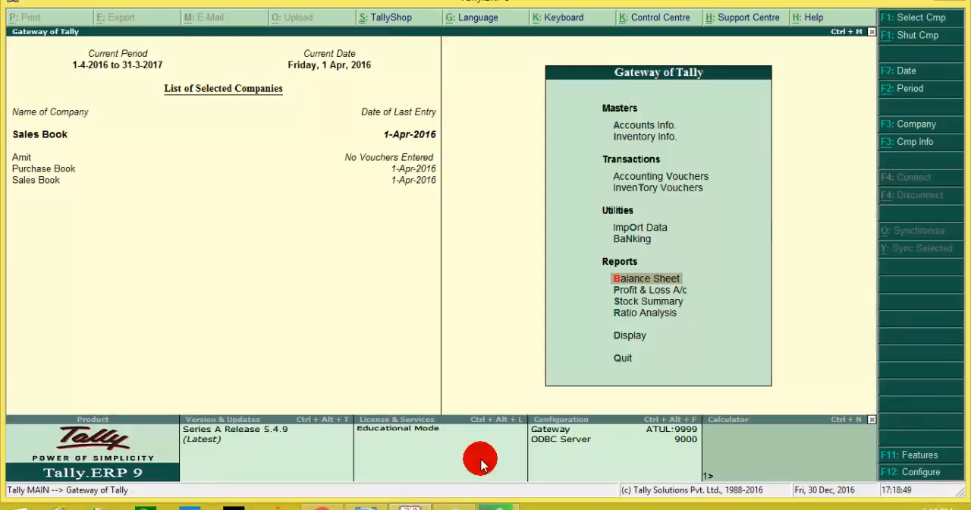
Step: View the Trial Balance and check the Sales Accounts line before closing the report
key("Down")
key("Down")
key("Down")
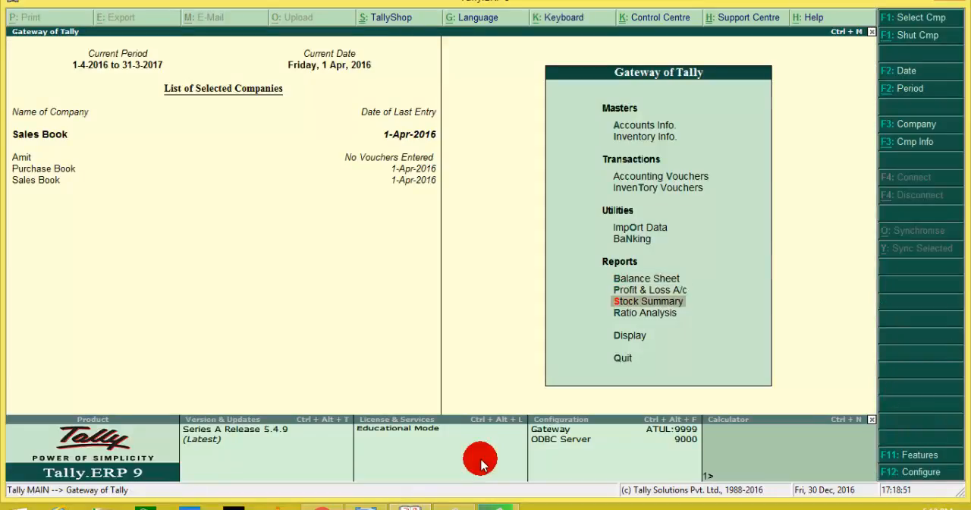
key("Down")
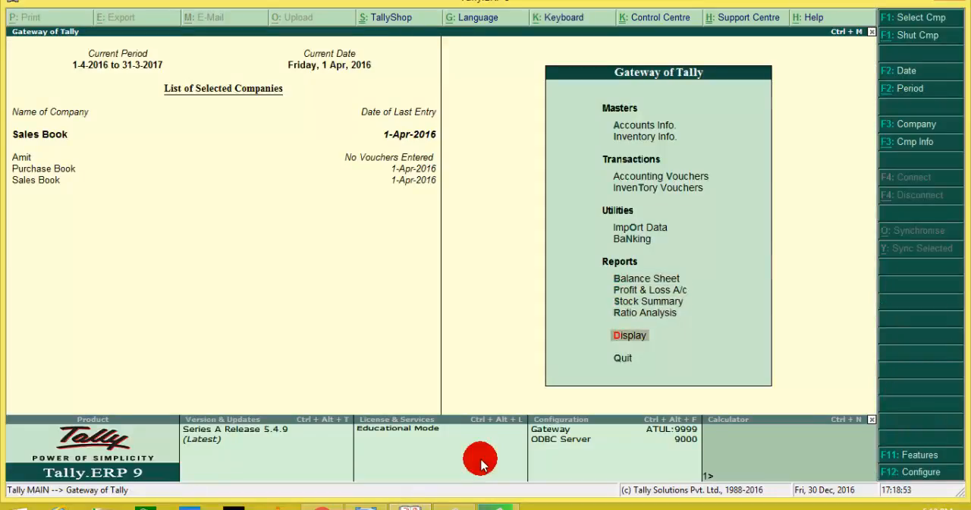
key("Return")
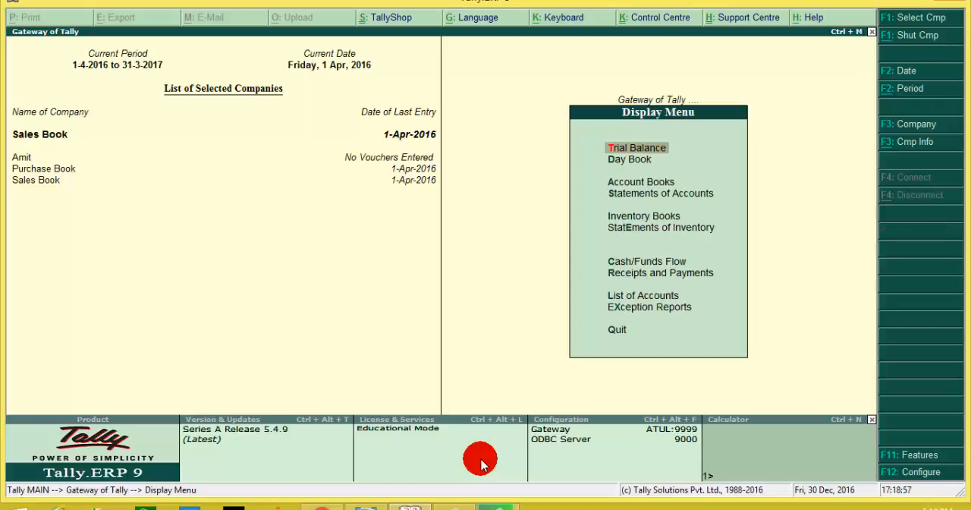
key("Return")
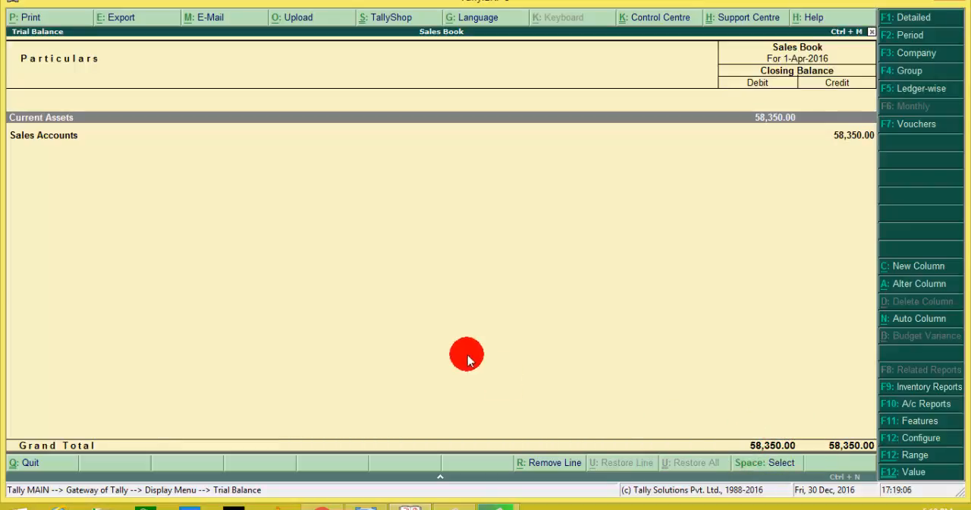
left_click(265, 135)
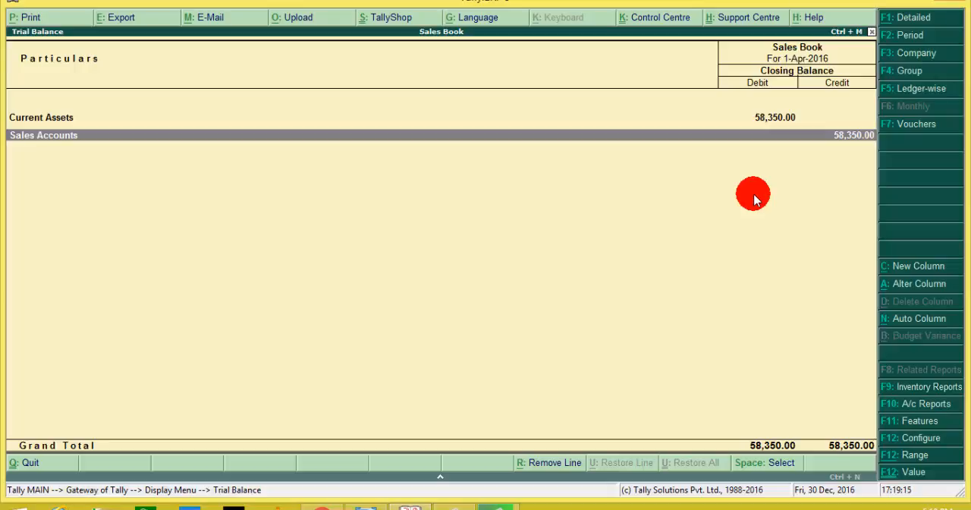
key("Escape")
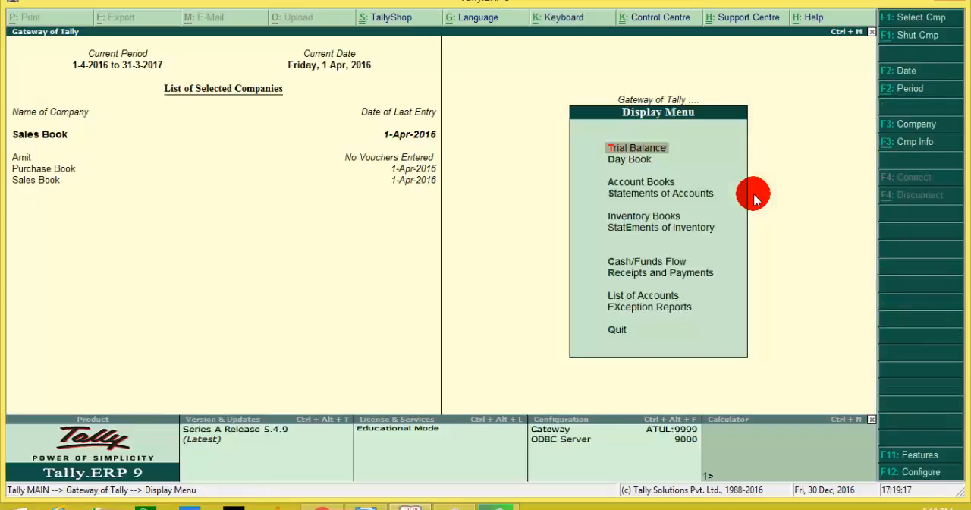
Step: Open the Day Book to review the recorded vouchers and select the Cash sales entry
key("Down")
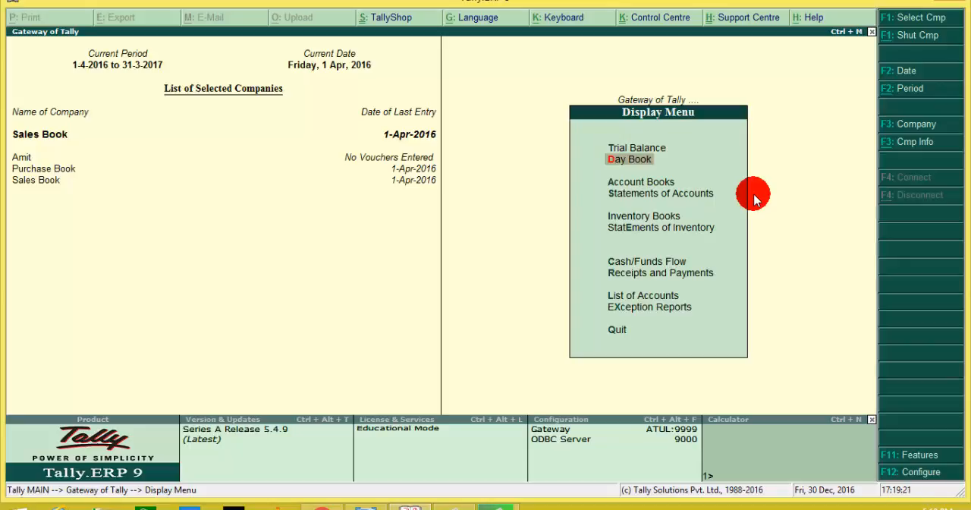
key("Return")
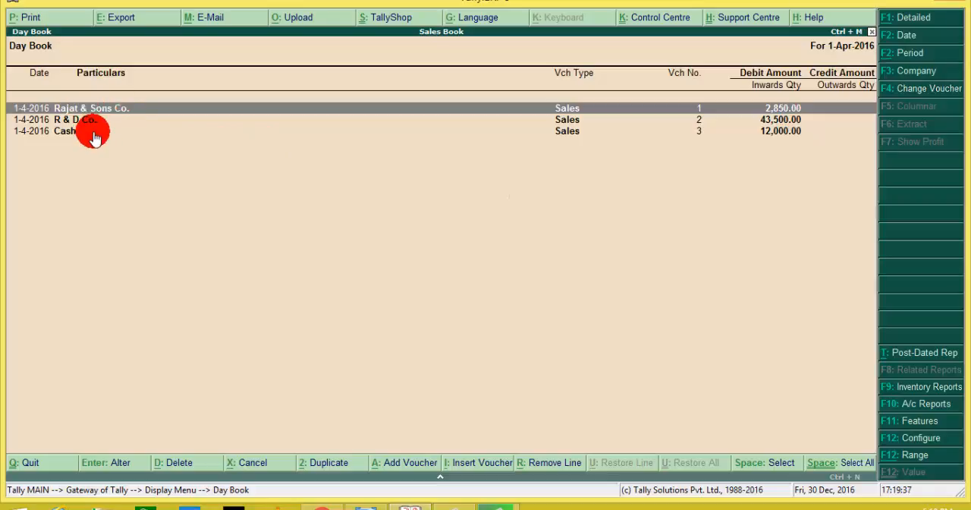
left_click(66, 134)
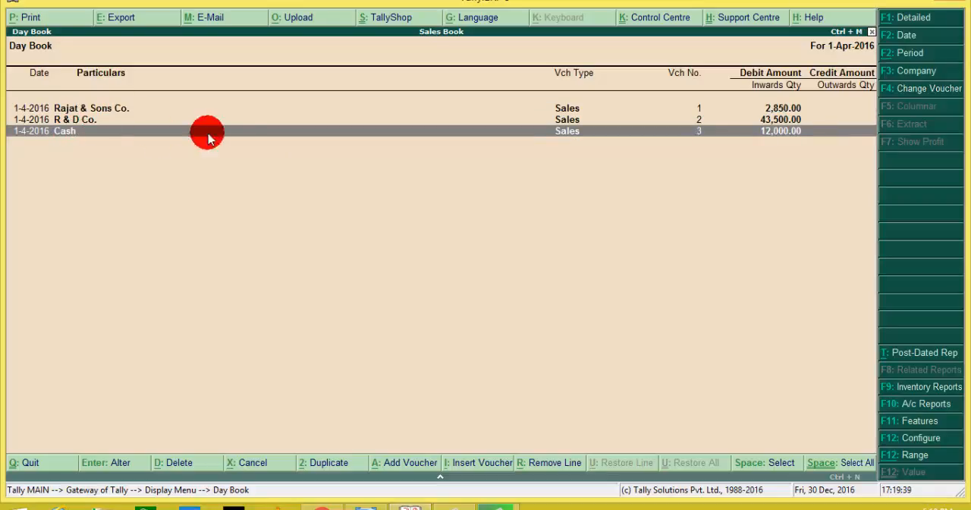